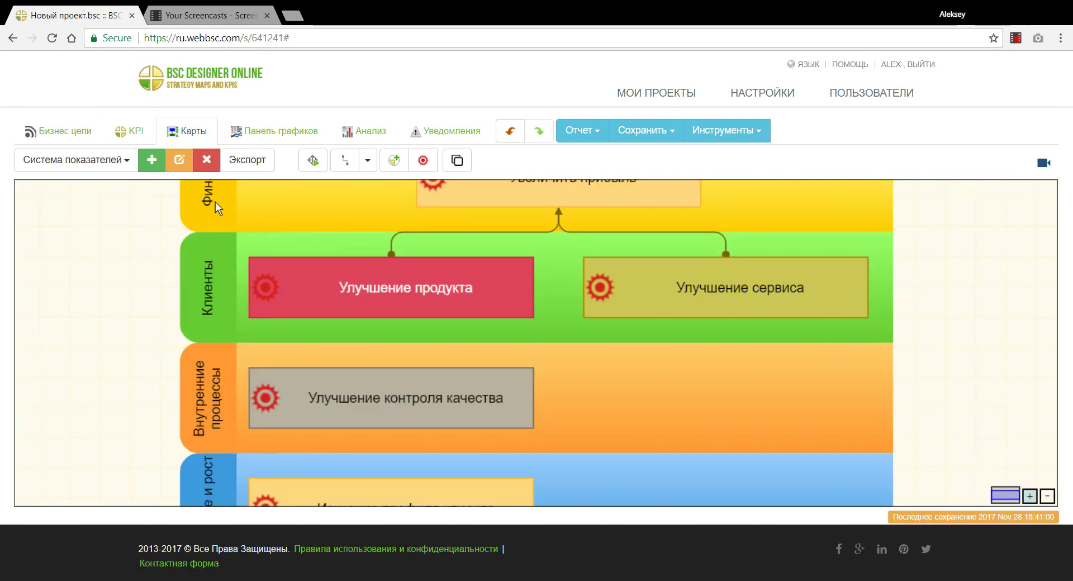
Delete both sub-goals under the business goal «Улучшение продукта»
left_click(85, 136)
left_click(134, 295)
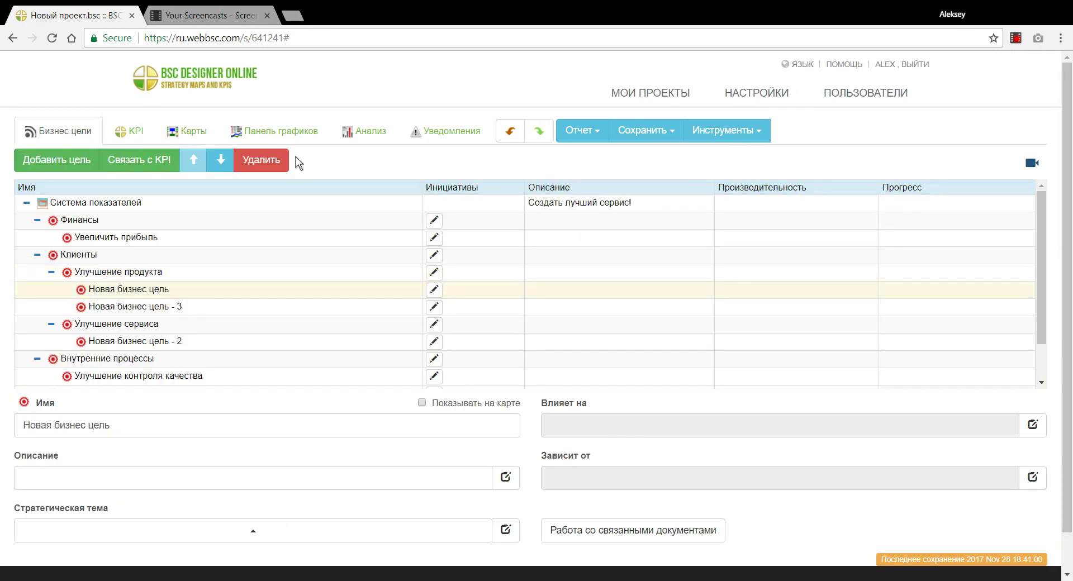
left_click(260, 161)
left_click(167, 290)
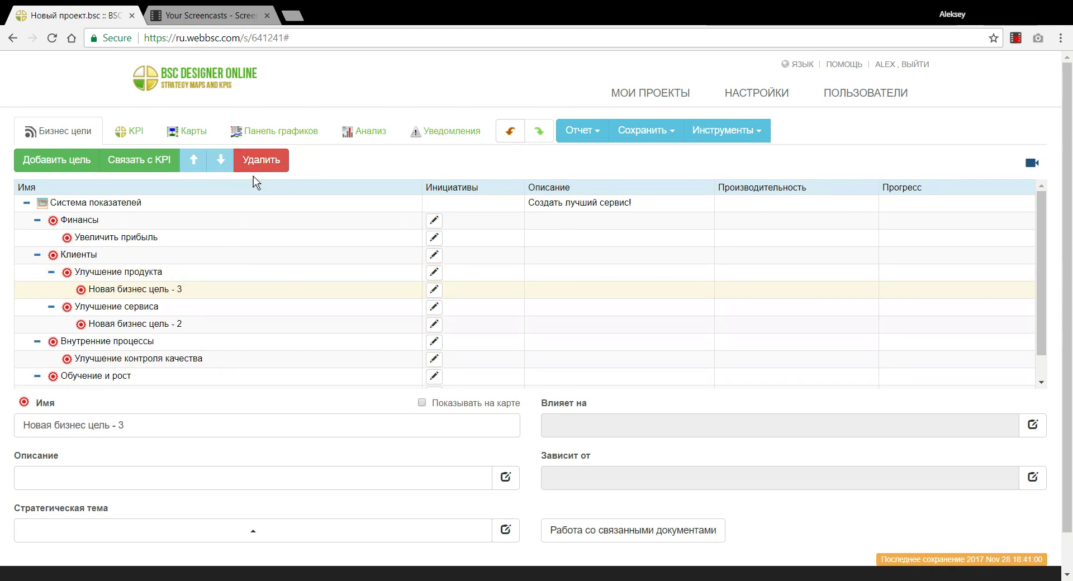
left_click(260, 162)
Add two new sub-goals under the business goal «Улучшение сервиса»
left_click(163, 307)
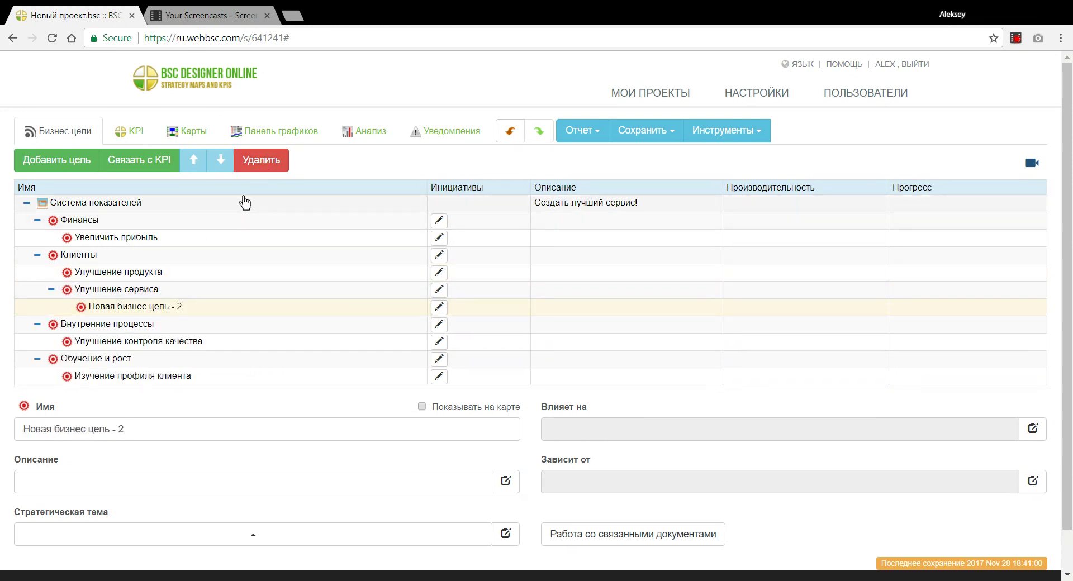
left_click(165, 290)
left_click(61, 162)
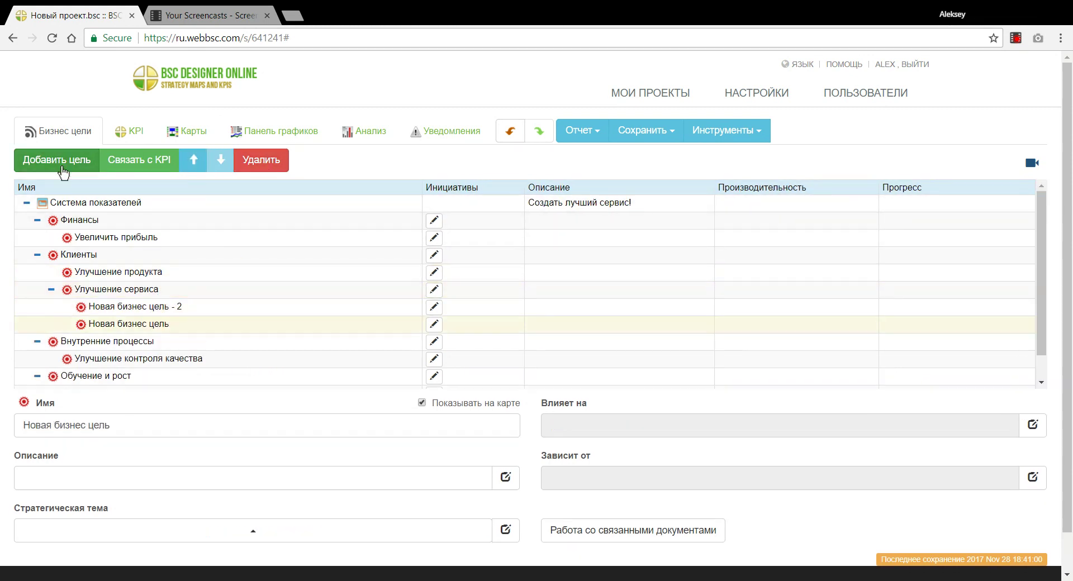
left_click(144, 289)
left_click(47, 163)
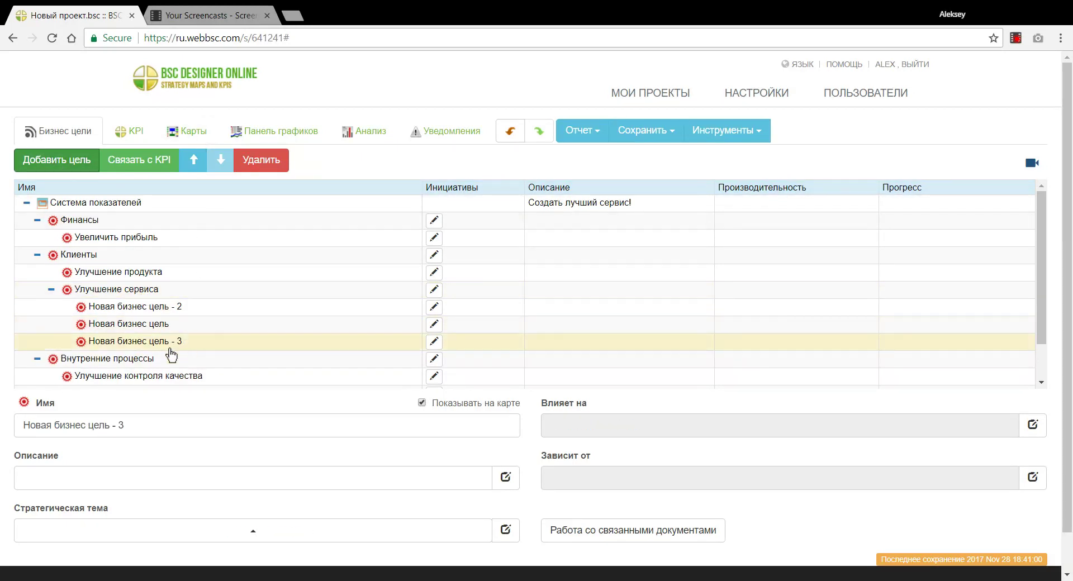
Delete all three sub-goals under the business goal «Улучшение сервиса»
left_click(179, 308)
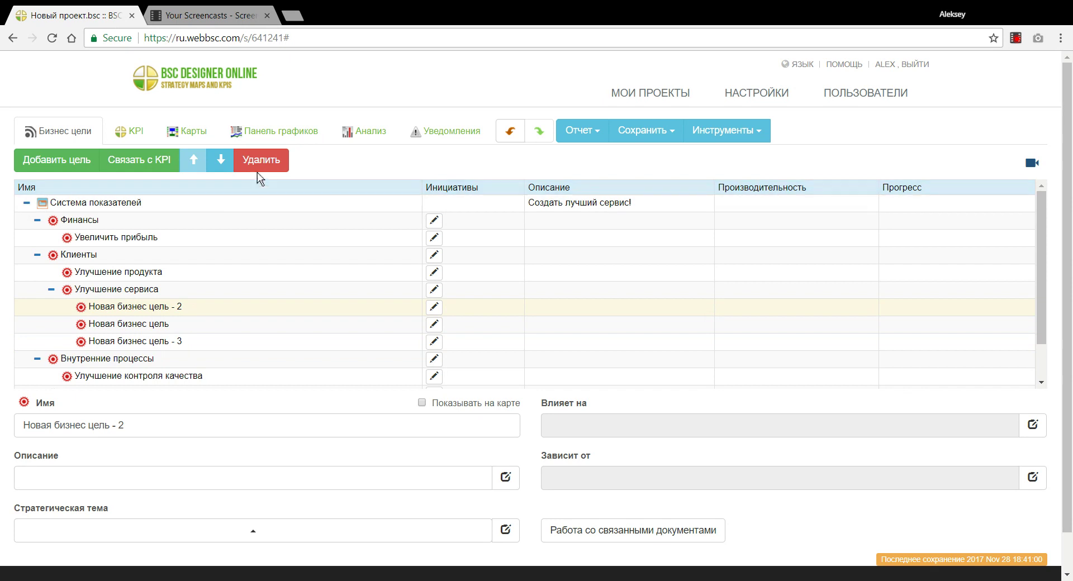
left_click(257, 168)
left_click(159, 308)
left_click(266, 160)
left_click(171, 305)
left_click(257, 161)
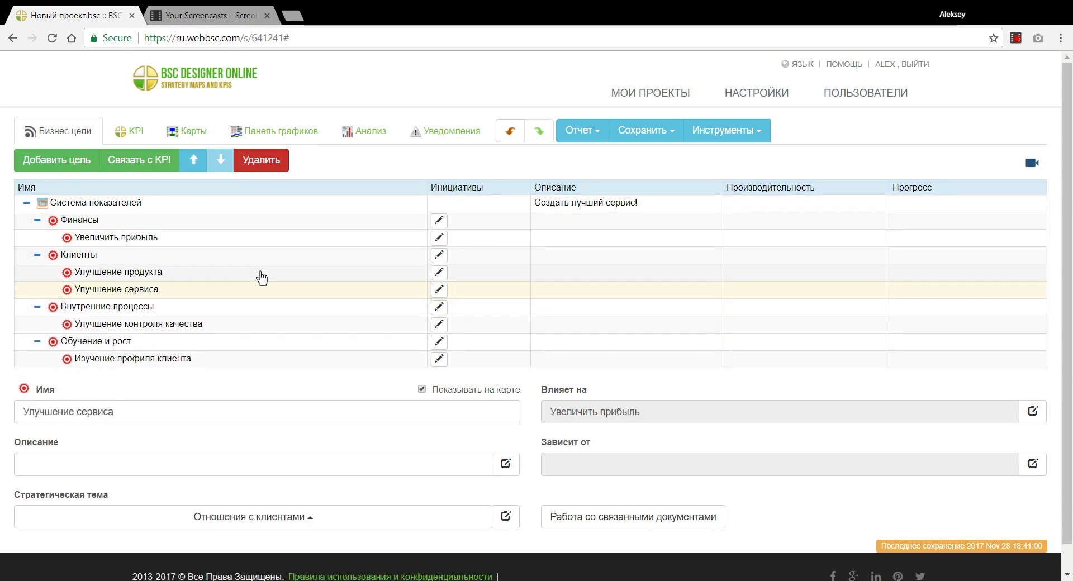
Add an initiative named «Расширение часов работы офиса» to the goal «Улучшение сервиса» and save it
left_click(195, 273)
left_click(170, 289)
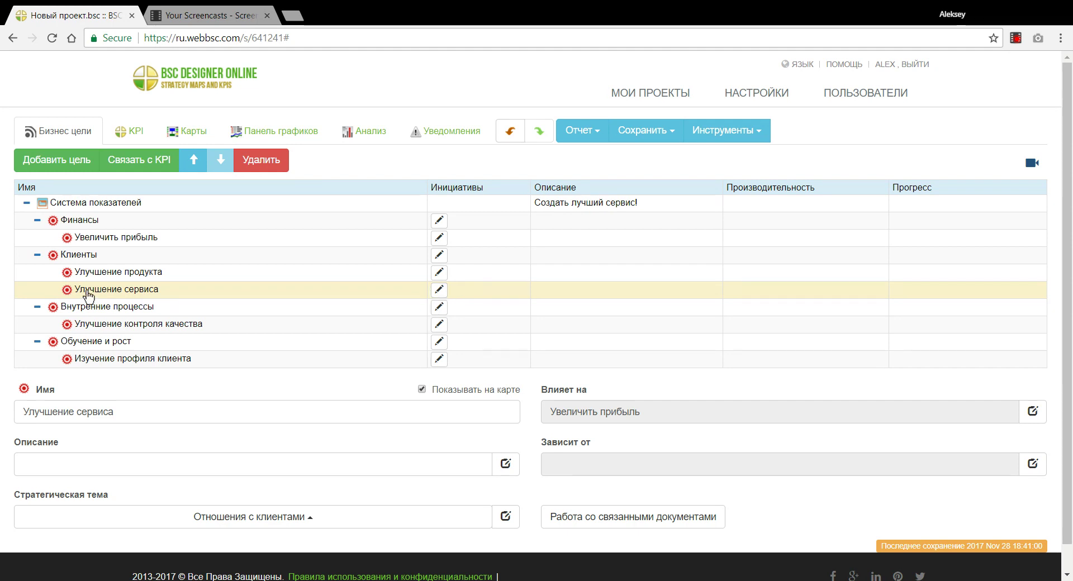
left_click(440, 290)
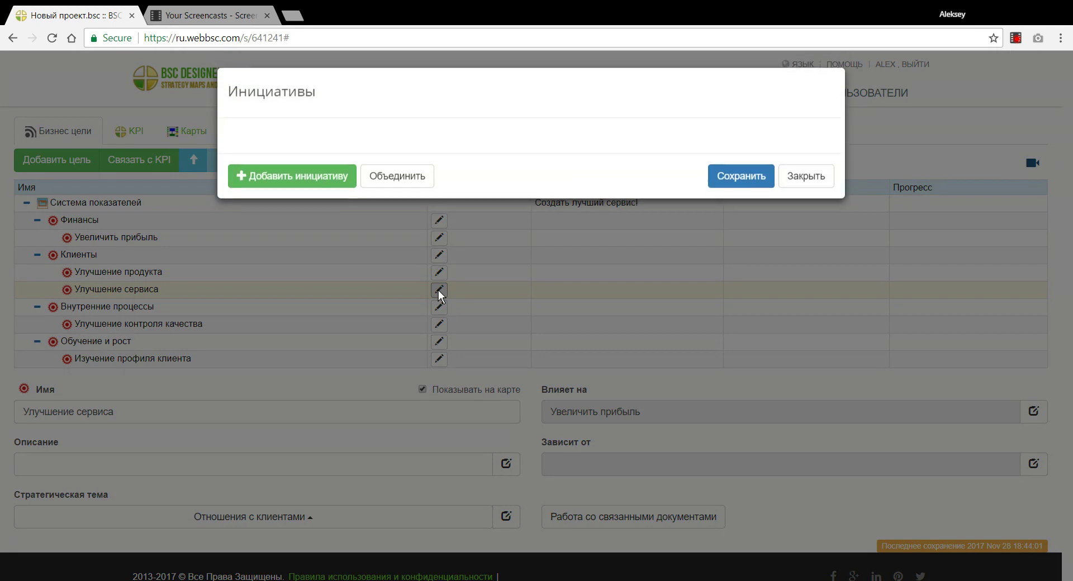
left_click(276, 196)
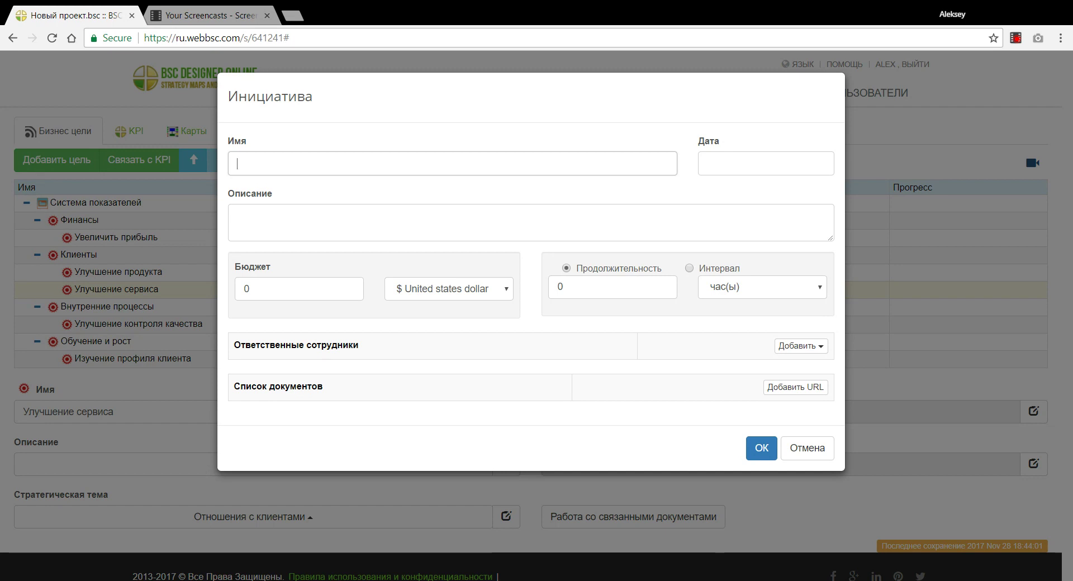
type("Расширение часов работы офиса")
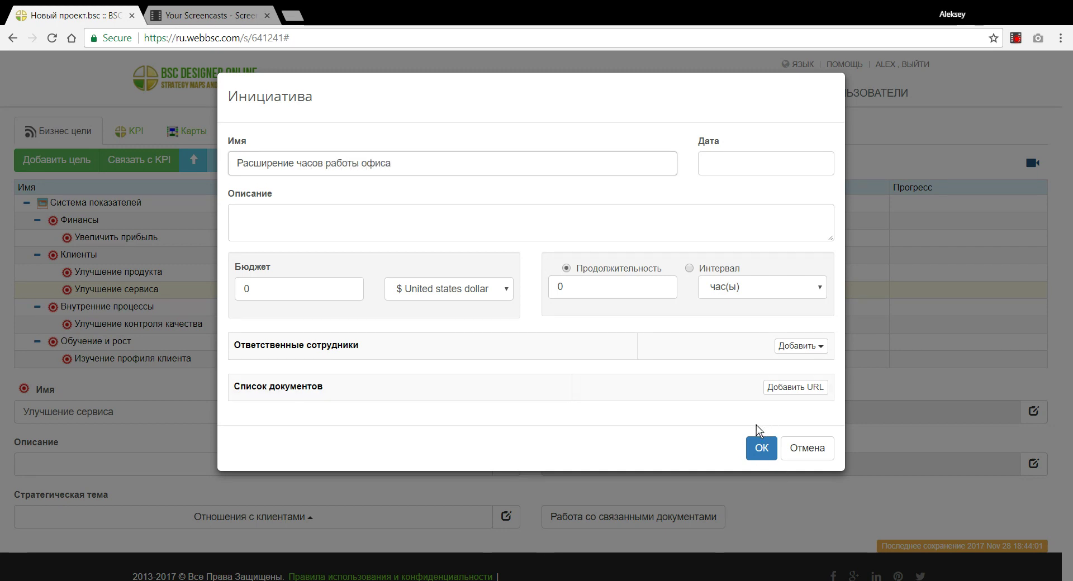
left_click(755, 448)
left_click(762, 207)
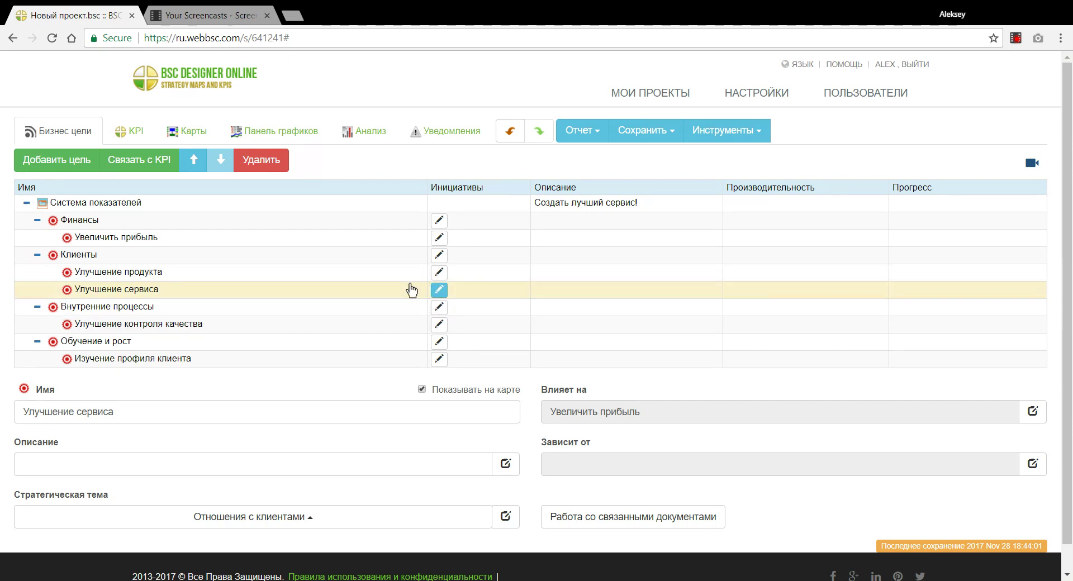
Examine how the goal «Улучшение сервиса» and its initiative are displayed on the strategy map
left_click(196, 135)
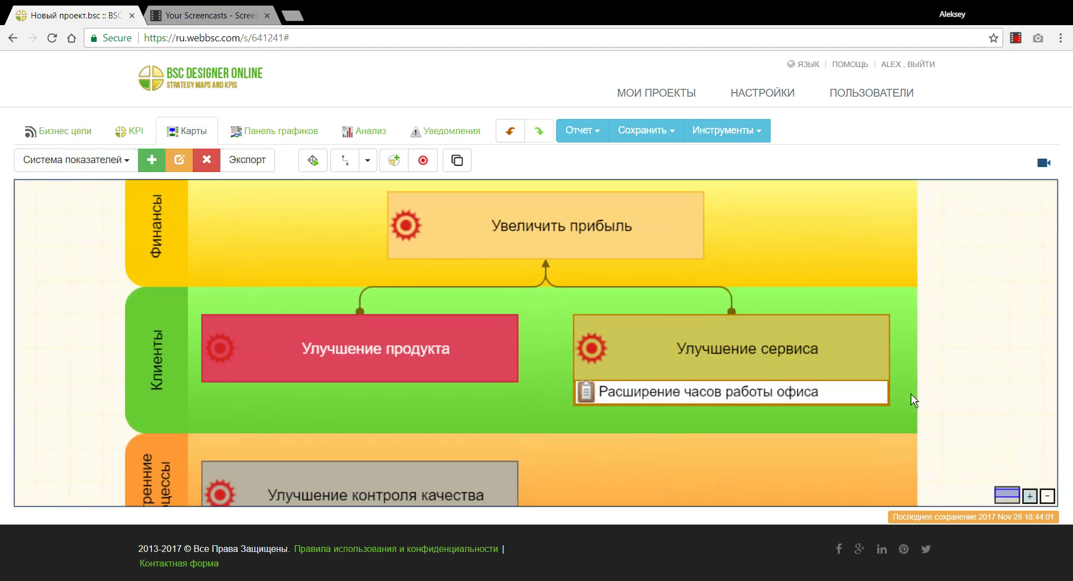
left_click(774, 335)
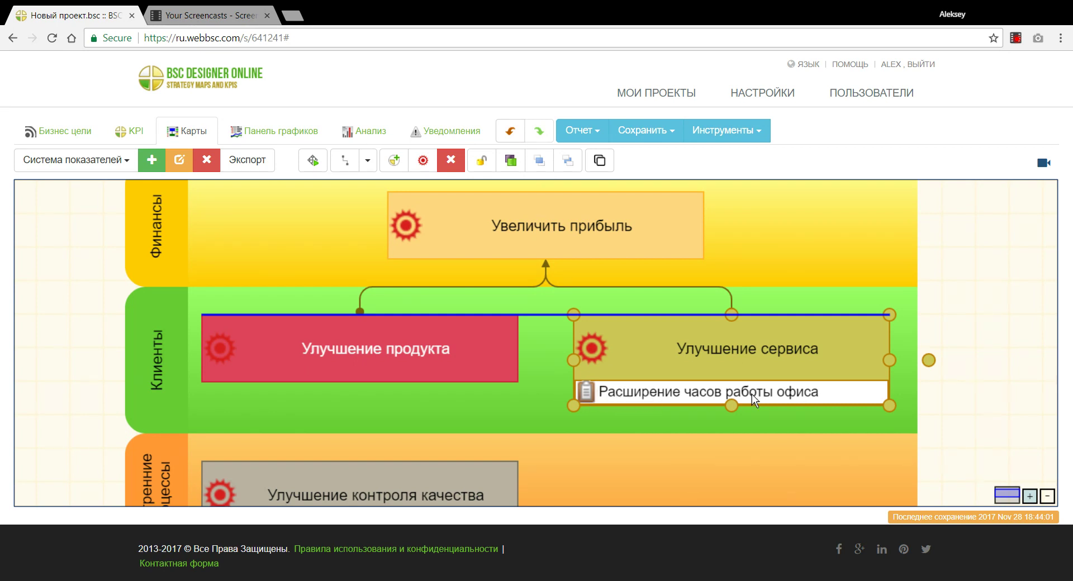
left_click(949, 315)
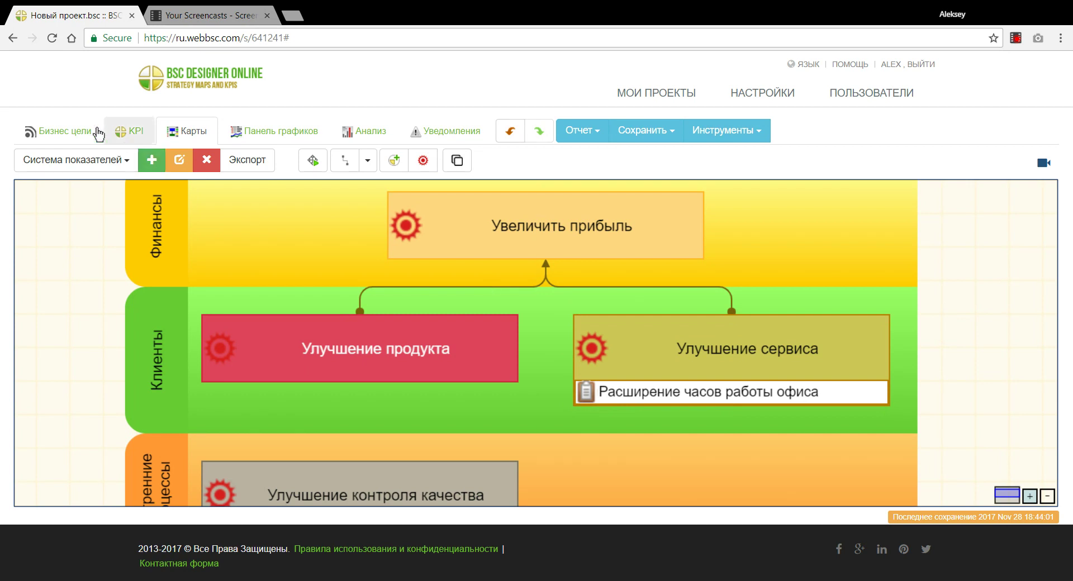
Edit the initiative «Расширение часов работы офиса» of «Улучшение сервиса» and set its budget to 60000 in Russian Ruble
left_click(123, 131)
left_click(89, 134)
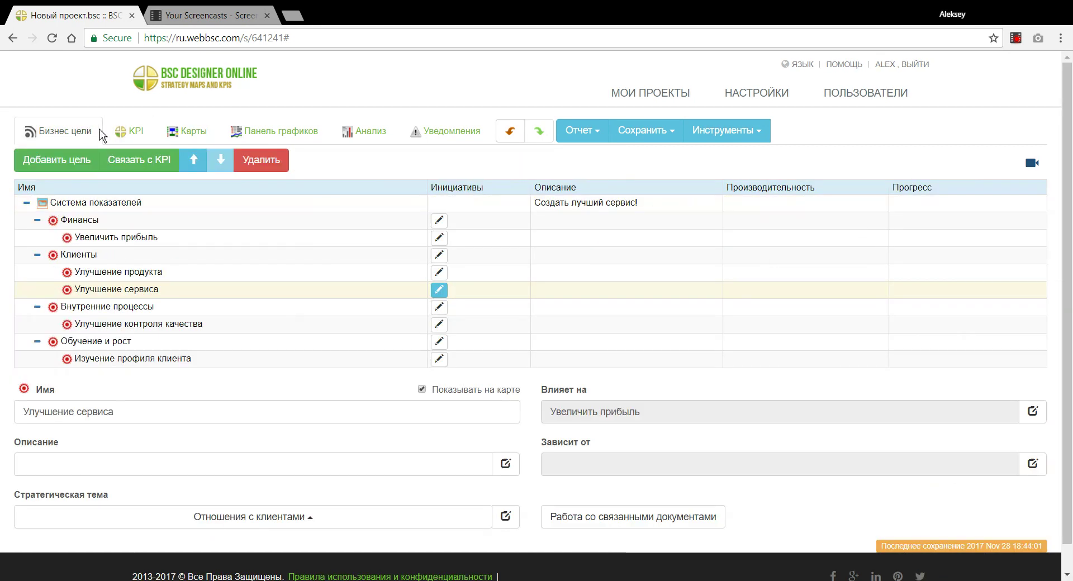
left_click(440, 291)
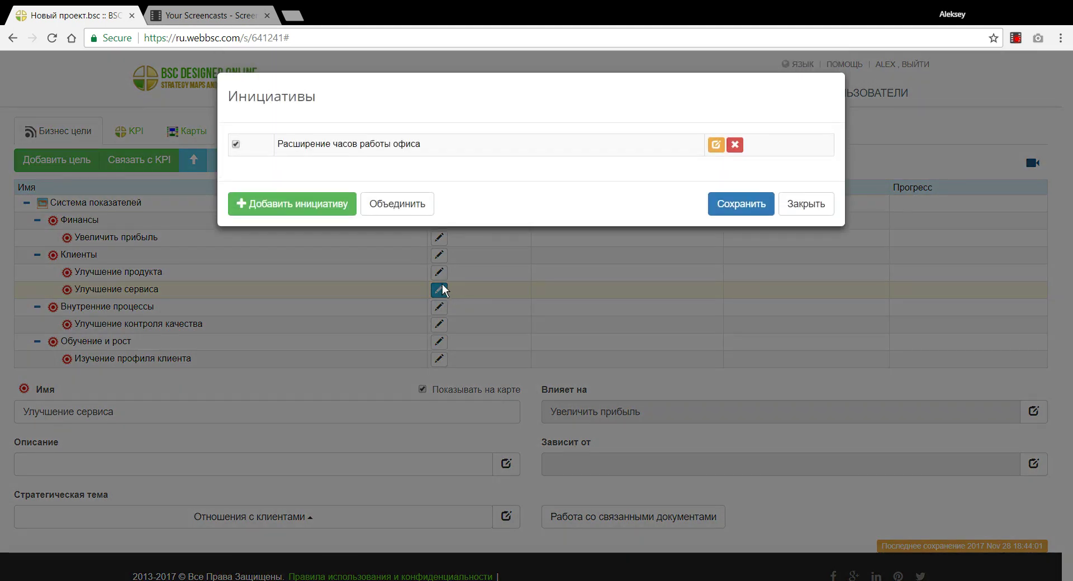
left_click(716, 145)
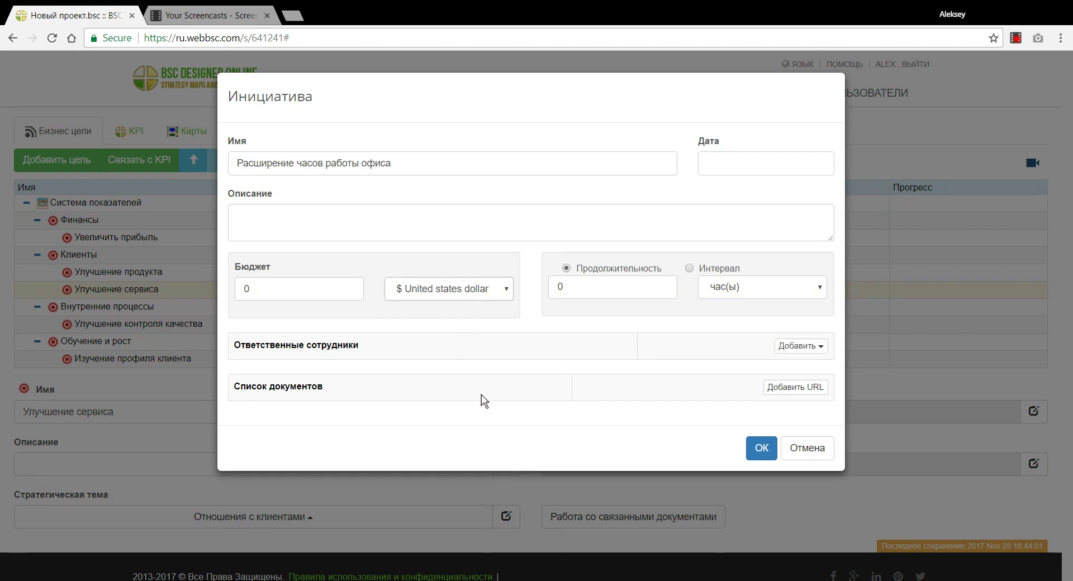
double_click(279, 289)
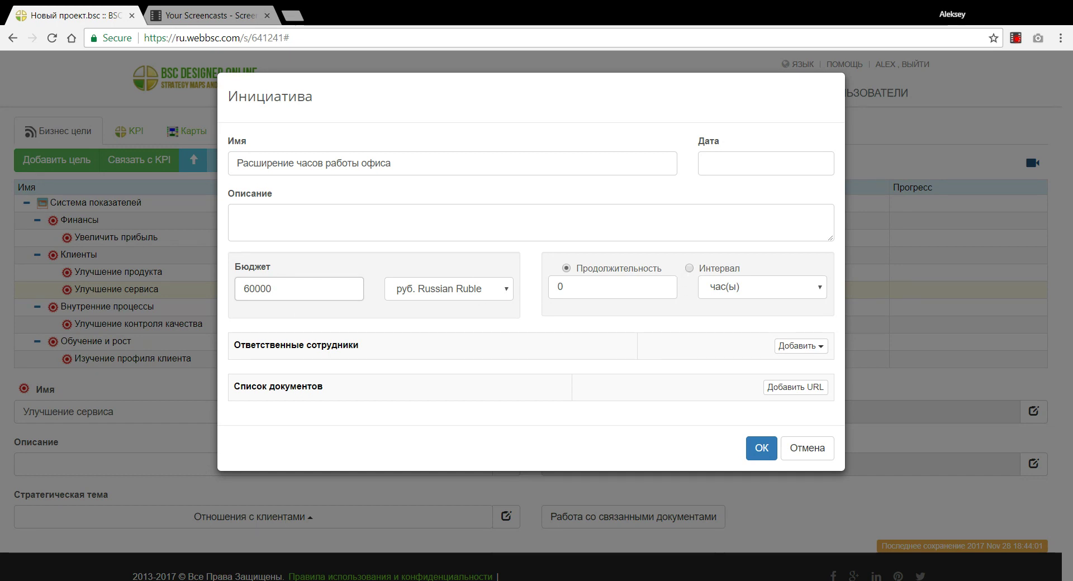
Set the initiative's duration to 2 месяц(ов) and save the initiative list
left_click(722, 287)
left_click(730, 346)
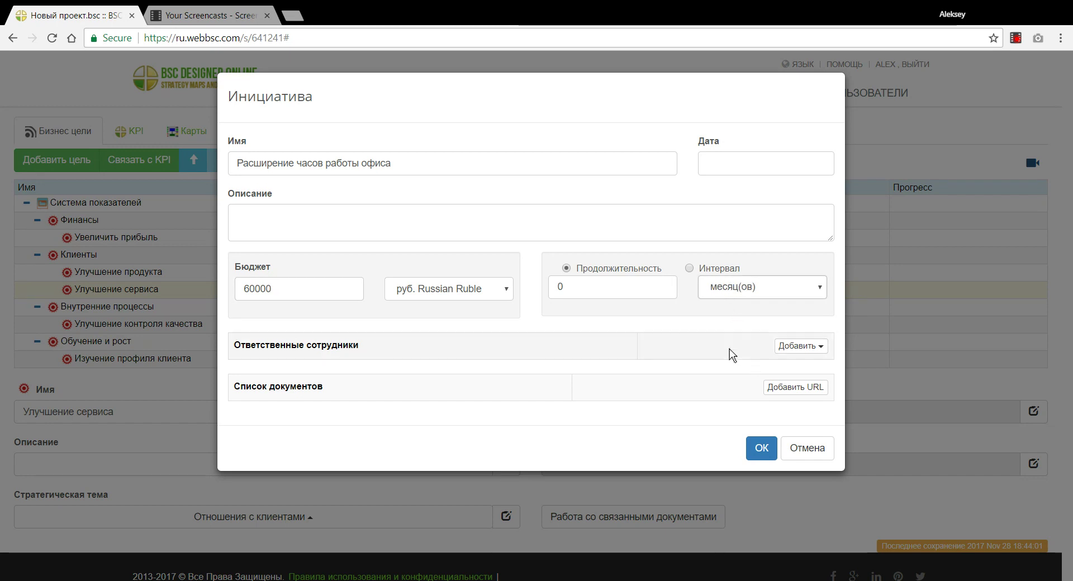
key("BackSpace")
type("2")
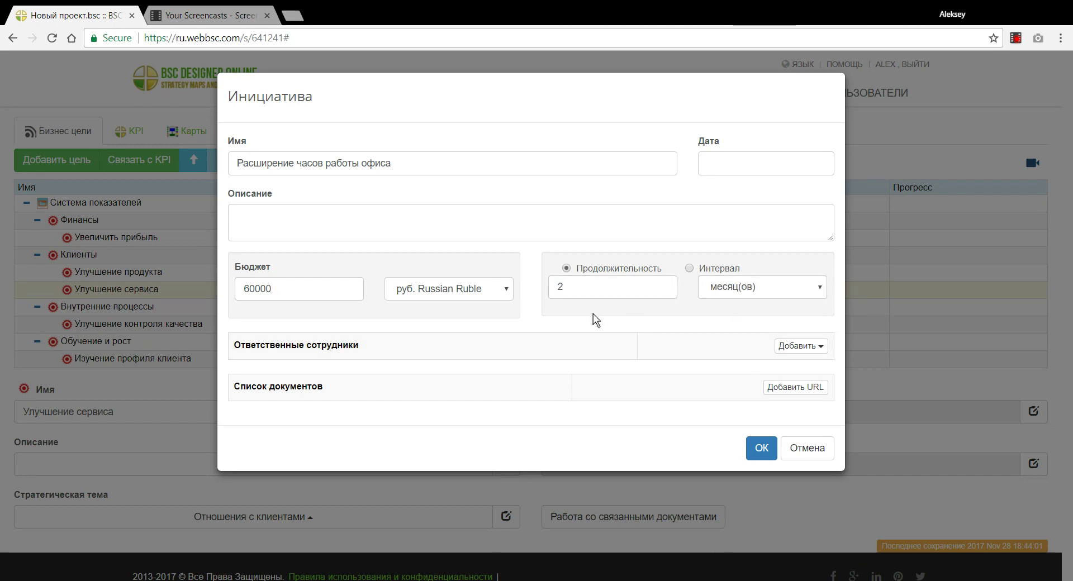
left_click(762, 448)
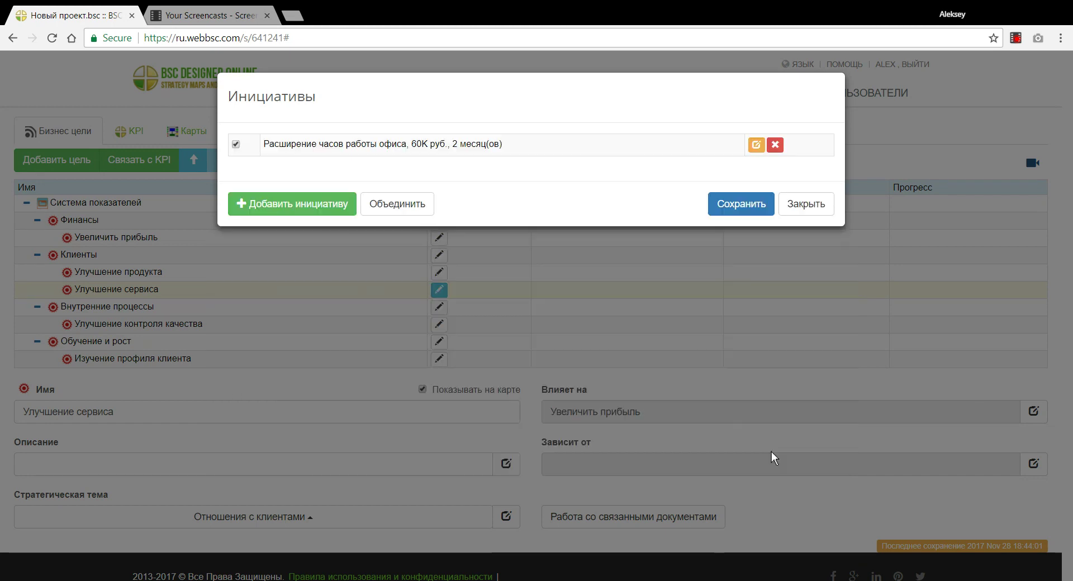
left_click(753, 209)
Try to widen the «Улучшение сервиса» box on the strategy map slightly to show more of the initiative's text
left_click(204, 135)
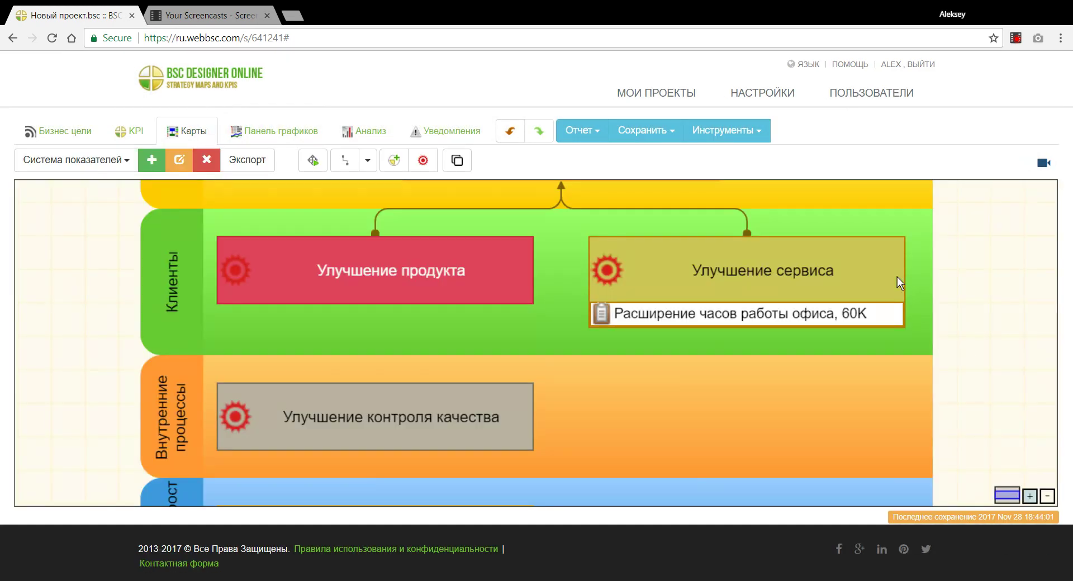
left_click(897, 276)
mouse_move(904, 282)
left_mouse_down()
mouse_move(1037, 281)
mouse_move(908, 290)
left_mouse_up()
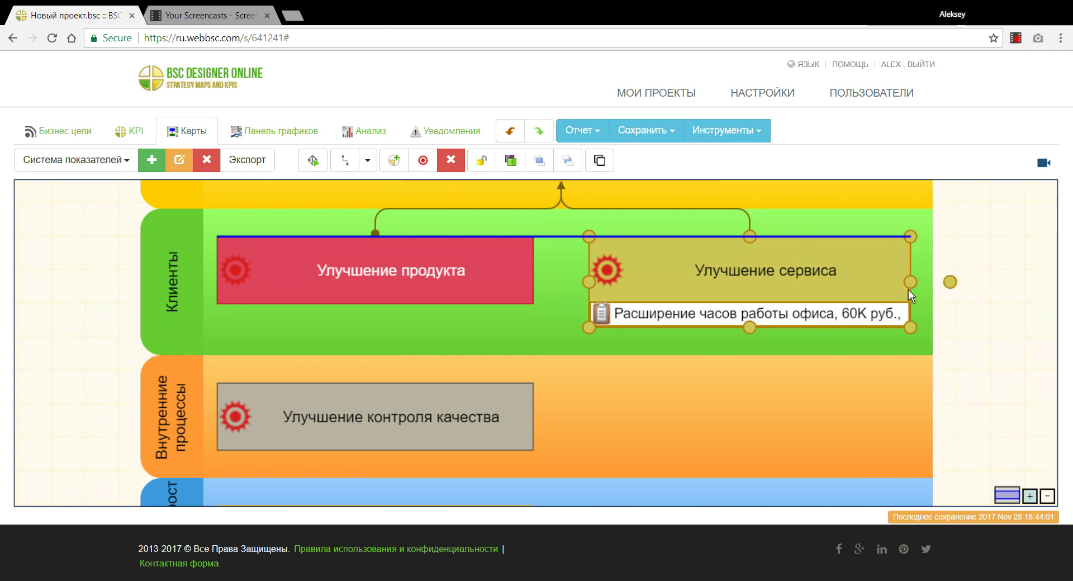
Copy the name of the «Улучшение сервиса» initiative into its description
left_click(66, 132)
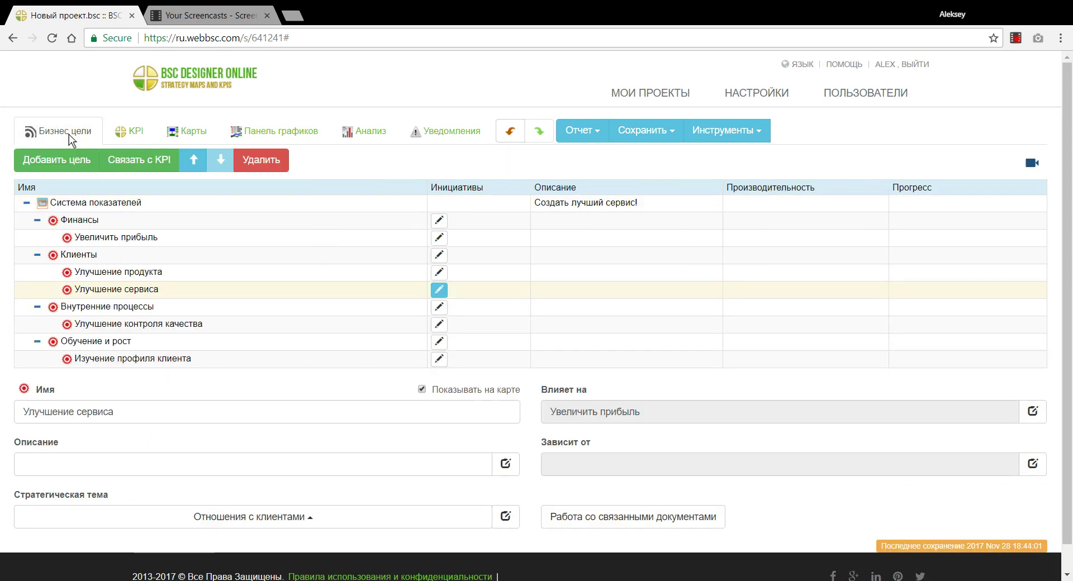
left_click(440, 289)
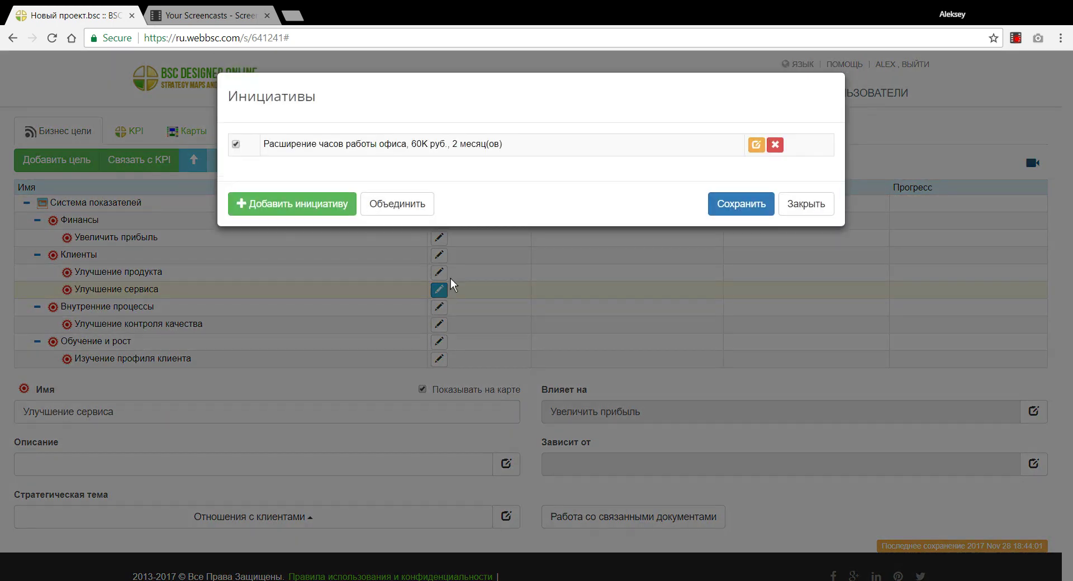
left_click(756, 144)
left_click_drag(391, 163, 230, 157)
key("ctrl+c")
left_click(241, 221)
key("ctrl+v")
Shorten the initiative's name to «Часы работы», save it and check it on the strategy map
left_click_drag(323, 163, 153, 165)
type("Часов")
key("Left")
key("BackSpace")
key("BackSpace")
type("ы")
key("shift+End")
key("BackSpace")
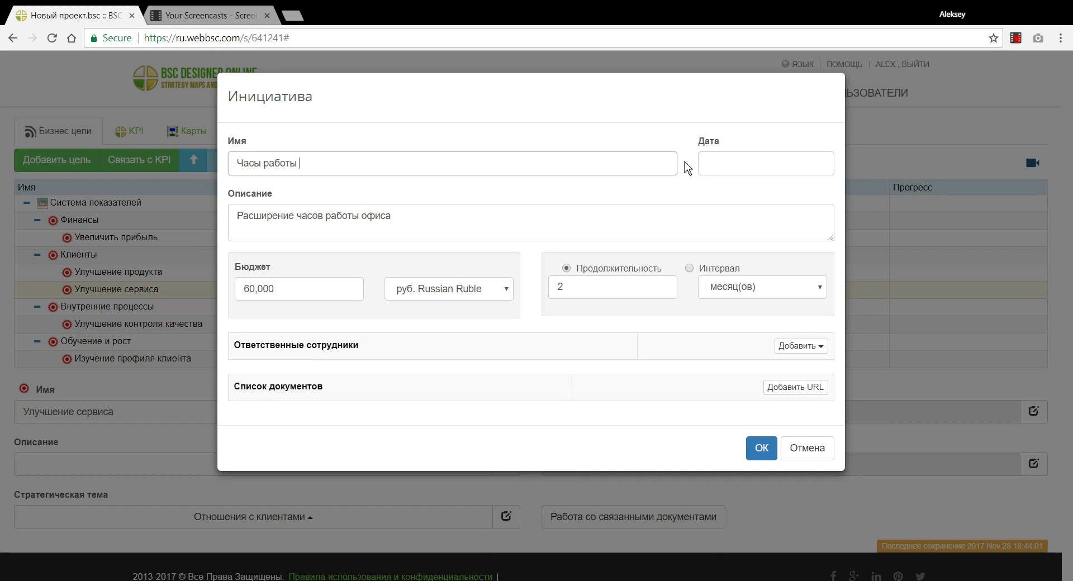
left_click(755, 447)
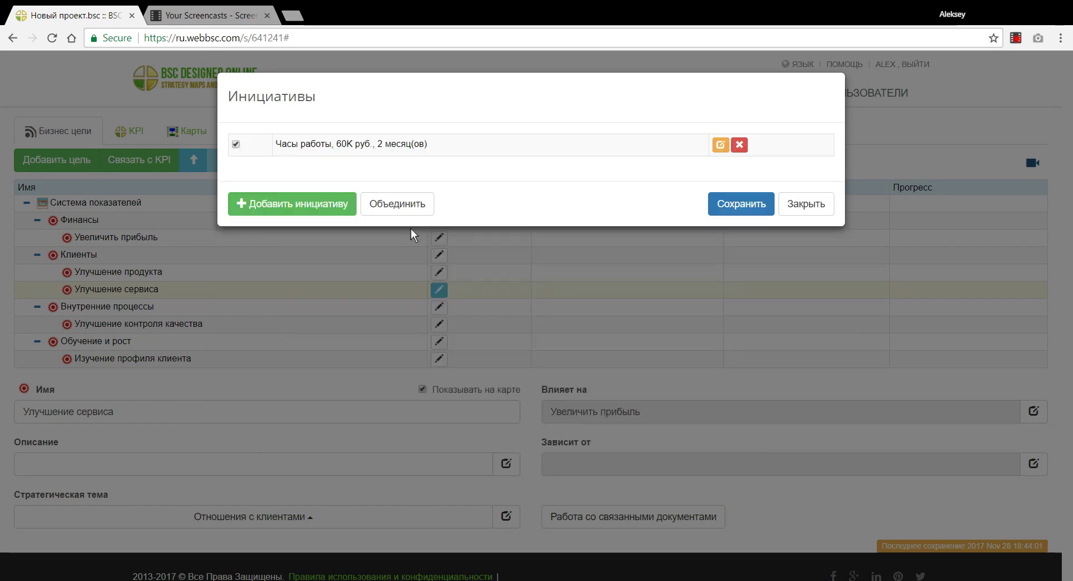
left_click(744, 204)
left_click(189, 130)
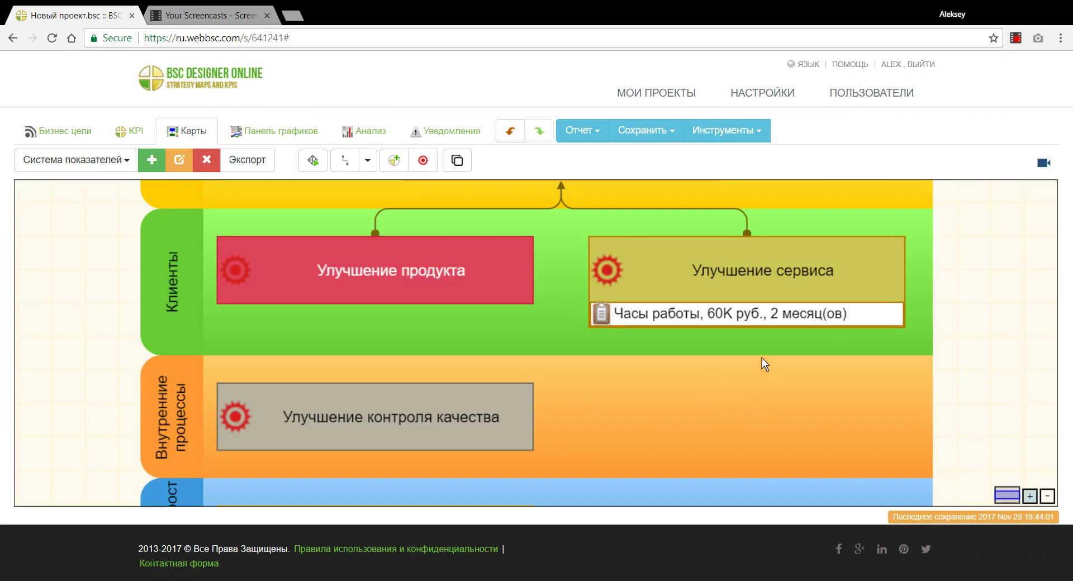
Add a second initiative to the goal «Улучшение сервиса» and name it «Тренинг сотрудников»
left_click(79, 139)
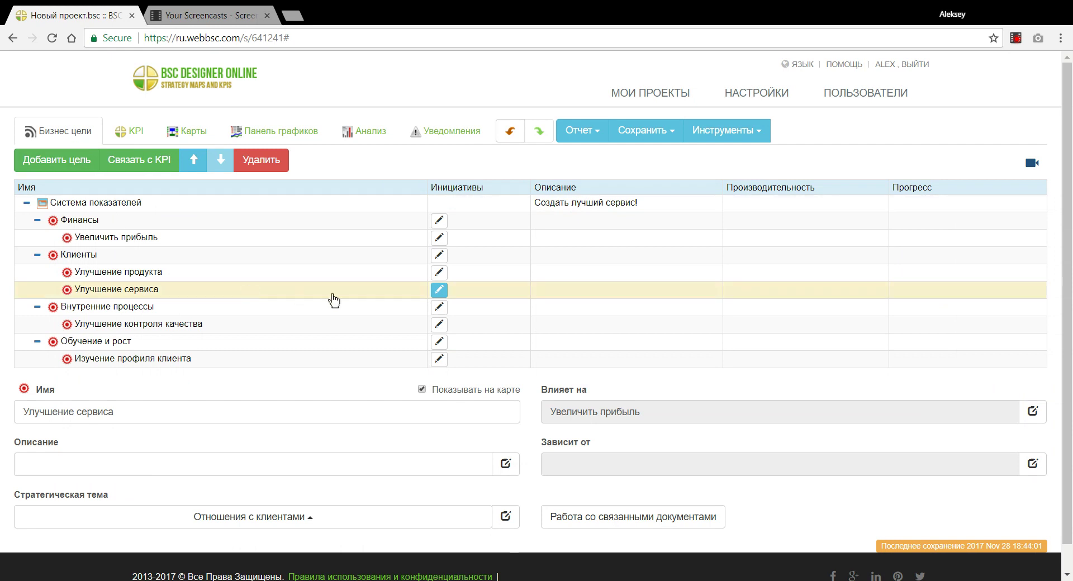
left_click(439, 290)
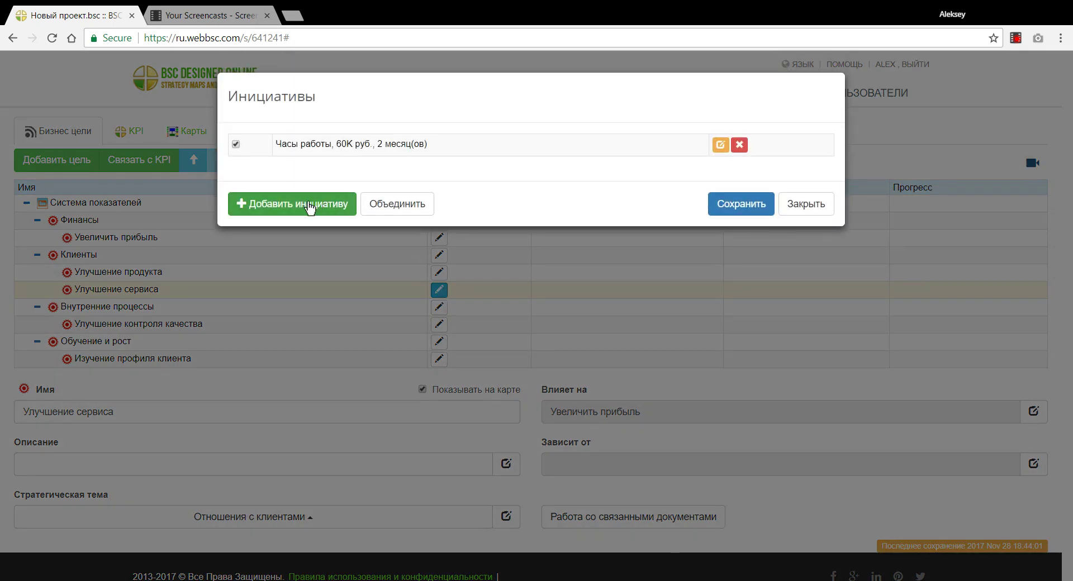
left_click(309, 206)
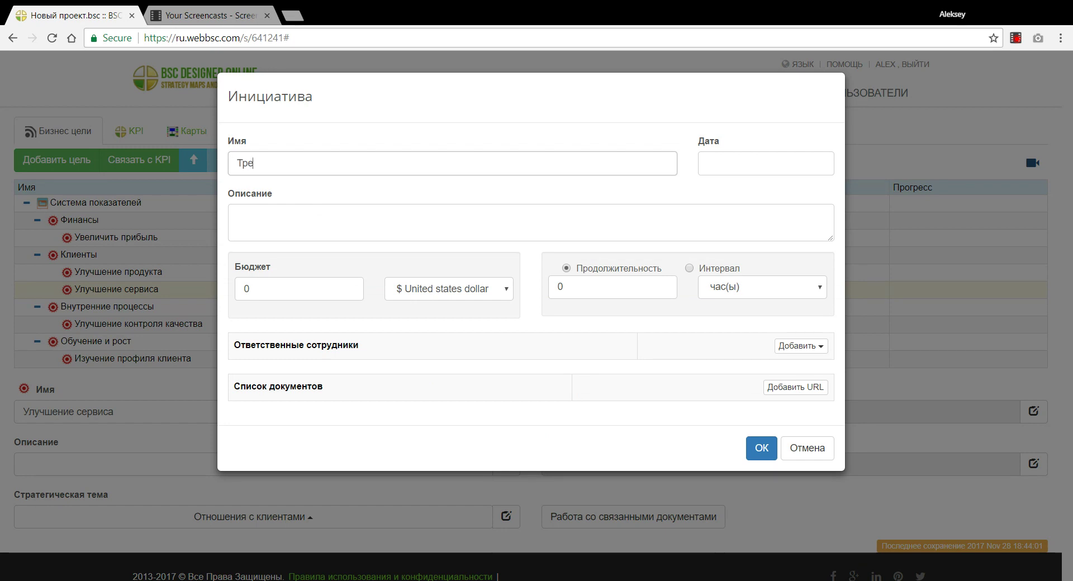
type("Тренинг сотрудников")
key("Tab")
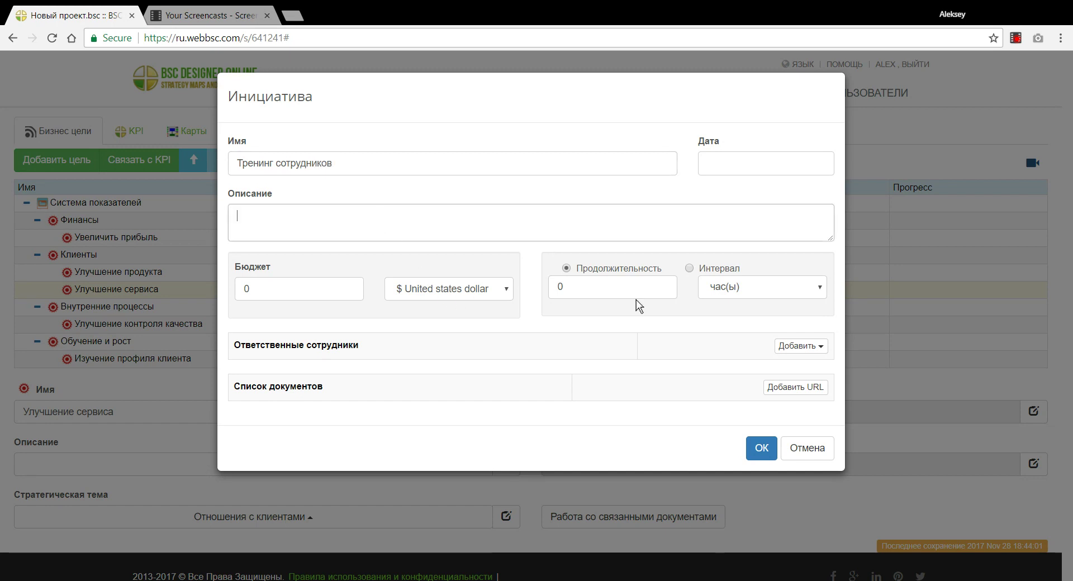
Set the timing of the «Тренинг сотрудников» initiative to an interval from 2017-12-01 to 2017-12-03
left_click(718, 274)
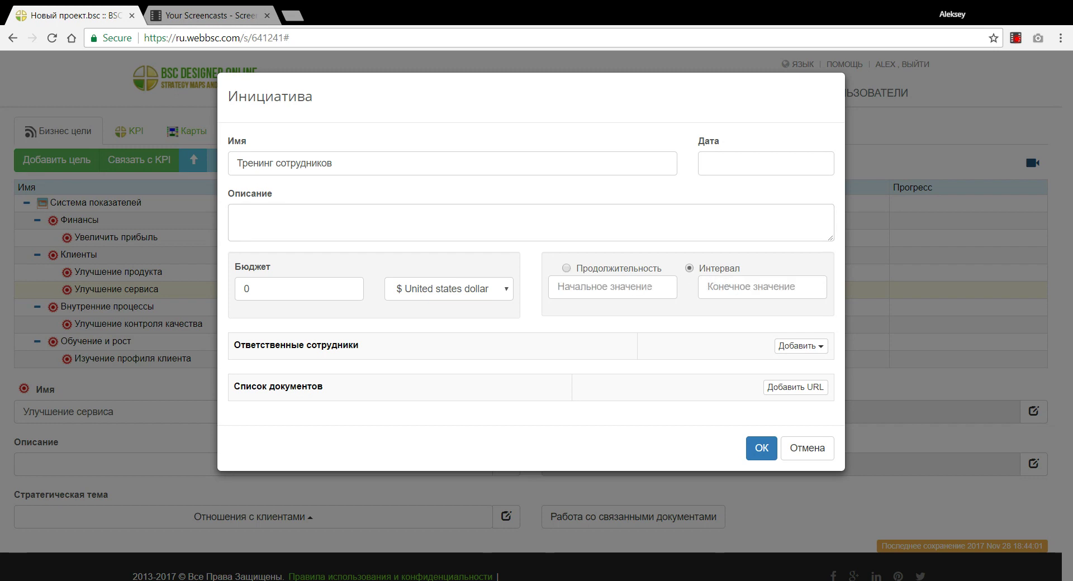
left_click(613, 287)
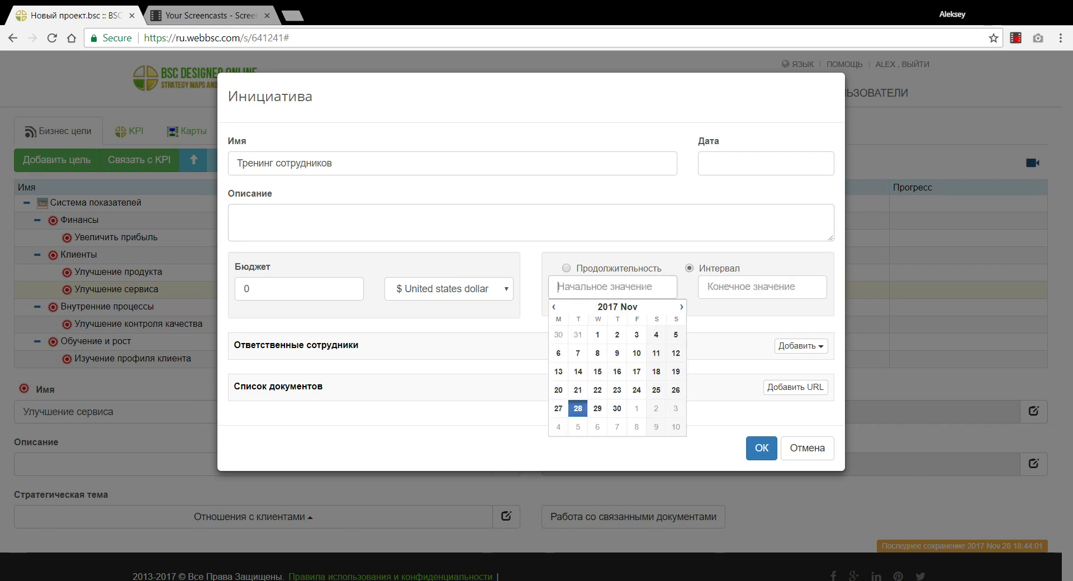
left_click(637, 408)
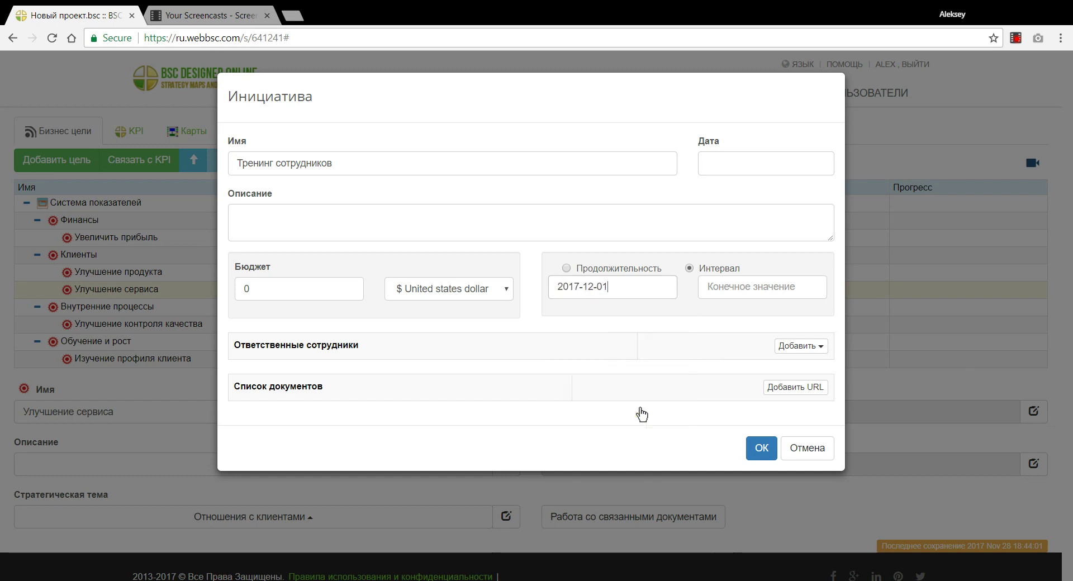
left_click(762, 287)
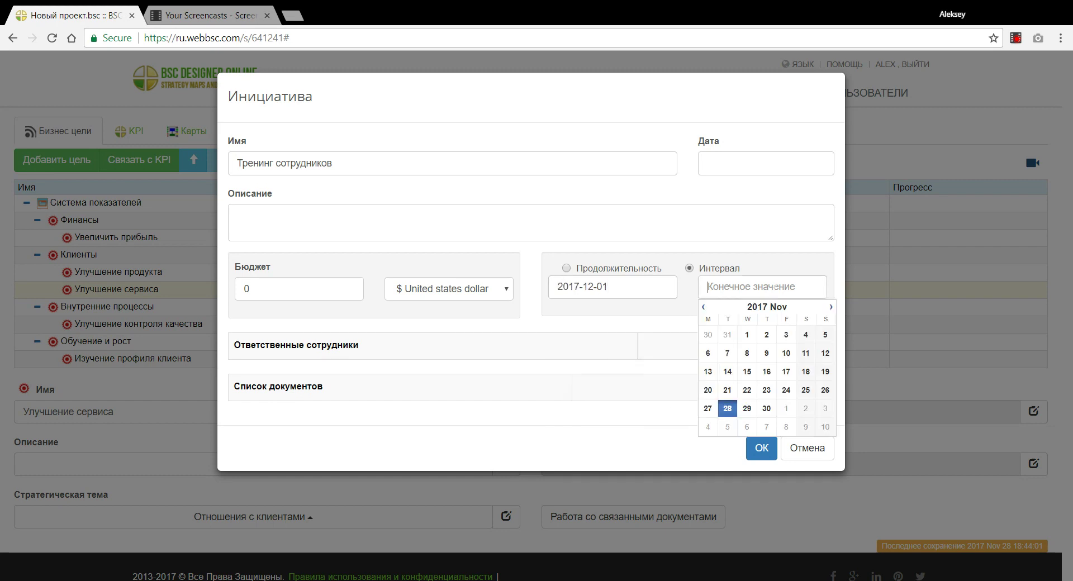
left_click(831, 308)
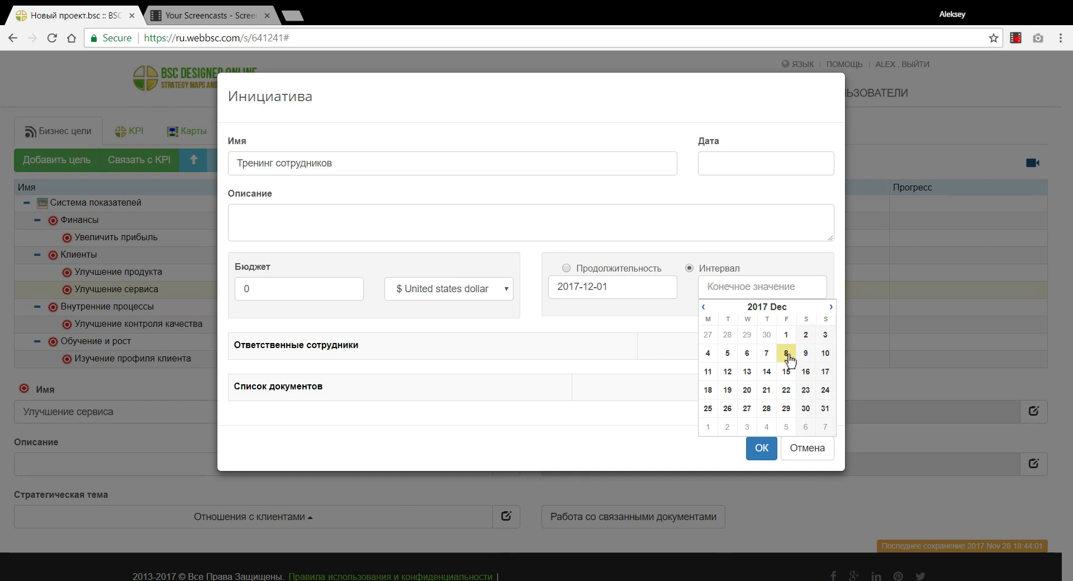
left_click(827, 335)
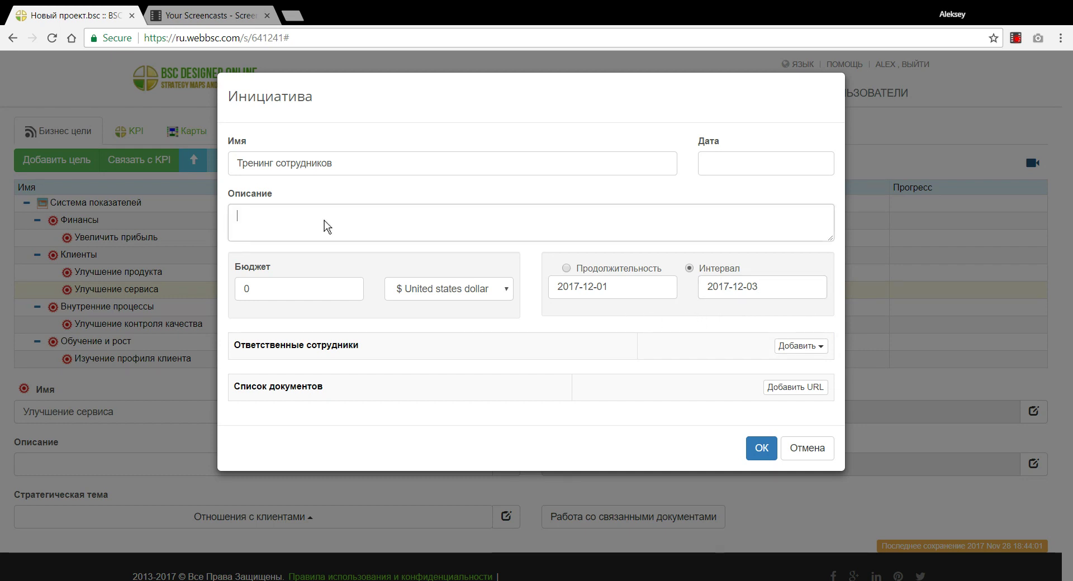
Save the «Тренинг сотрудников» initiative to the goal «Улучшение сервиса» and check it on the strategy map
left_click(465, 290)
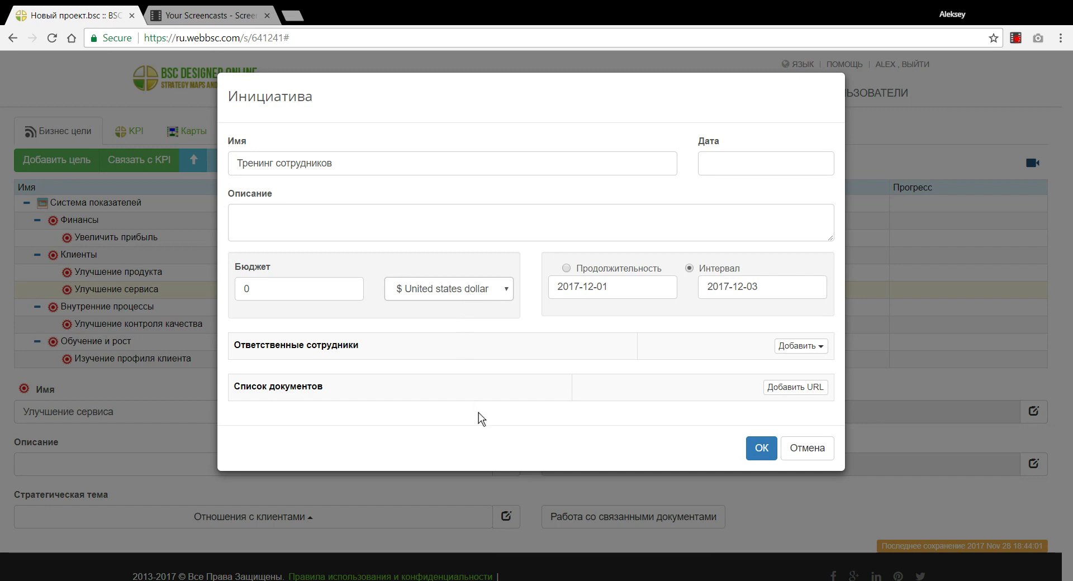
left_click(762, 447)
left_click(760, 446)
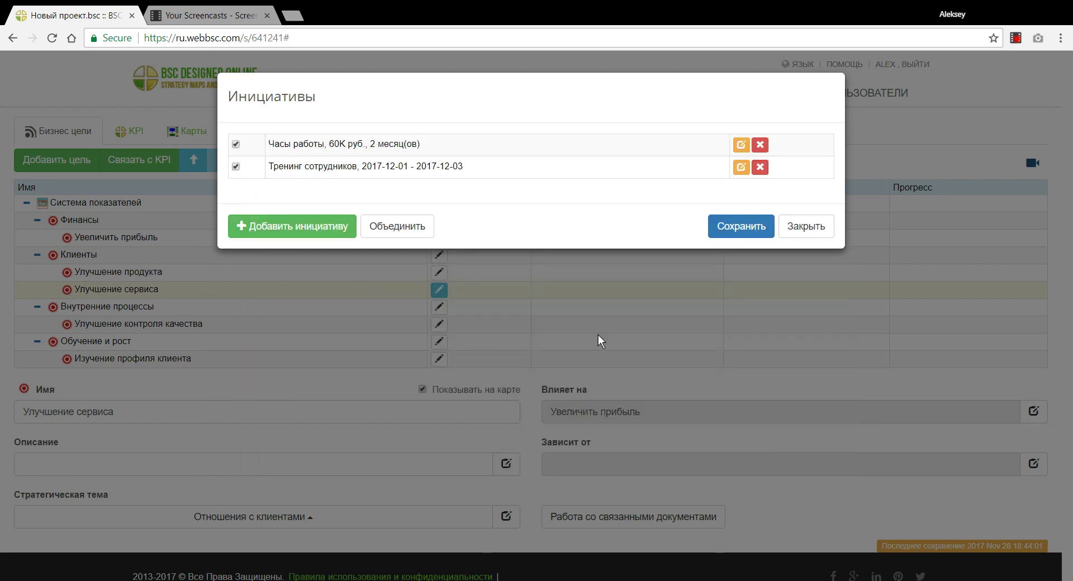
left_click(721, 225)
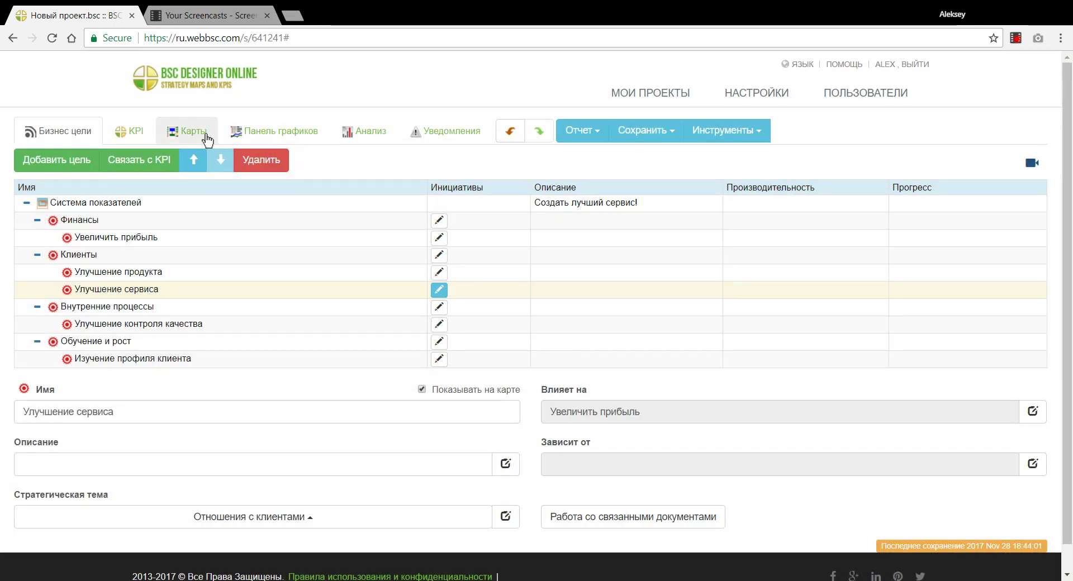
left_click(206, 135)
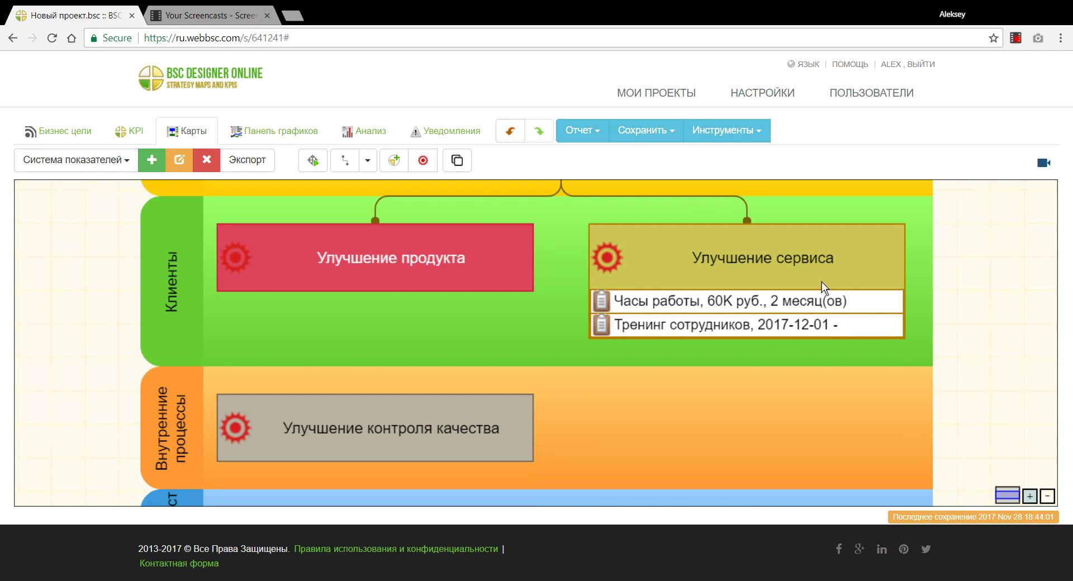
Copy the name of the «Тренинг сотрудников» initiative into its description and shorten the name to «Тренинг»
left_click(88, 139)
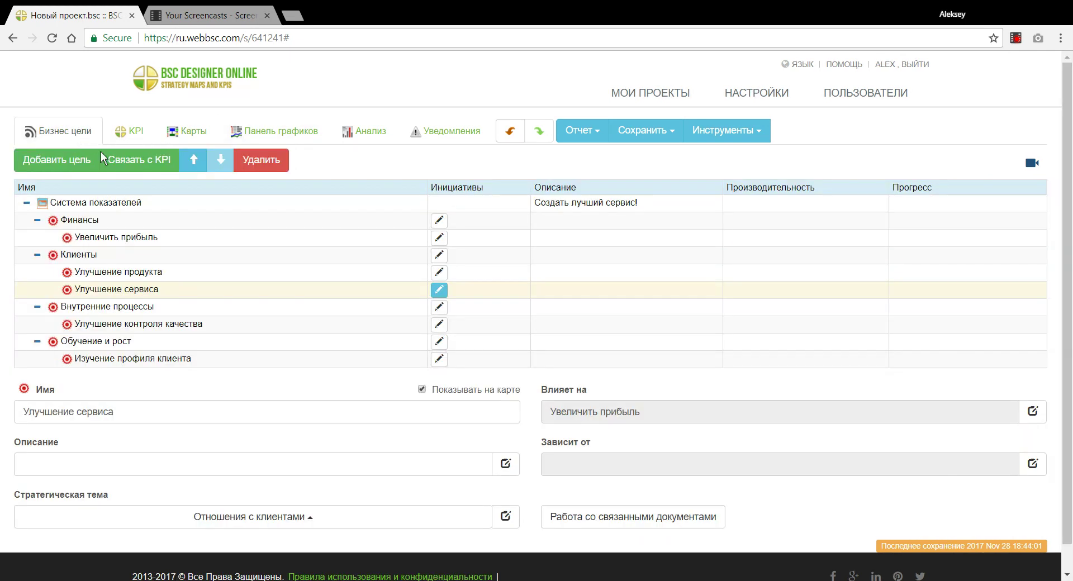
left_click(447, 289)
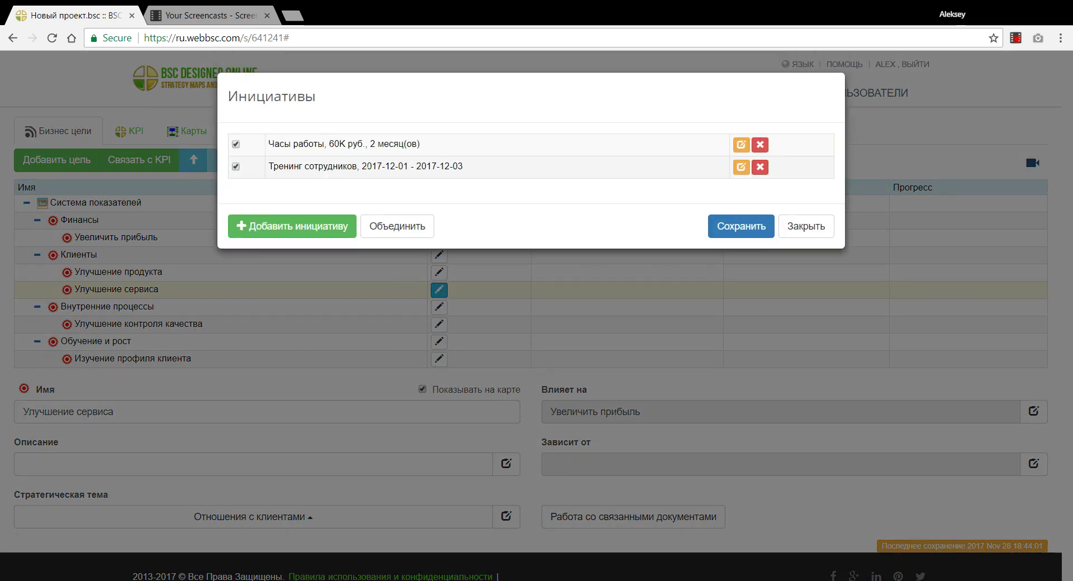
left_click(741, 167)
key("ctrl+c")
left_click(327, 215)
key("ctrl+v")
key("BackSpace")
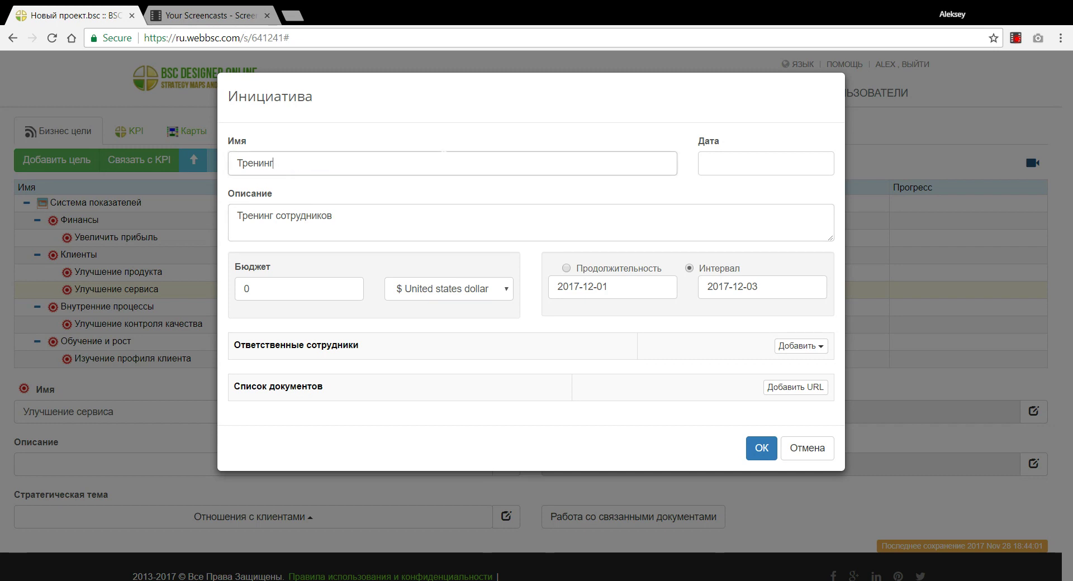
Save the renamed «Тренинг» initiative and check it on the strategy map
left_click(761, 448)
left_click(744, 229)
left_click(188, 132)
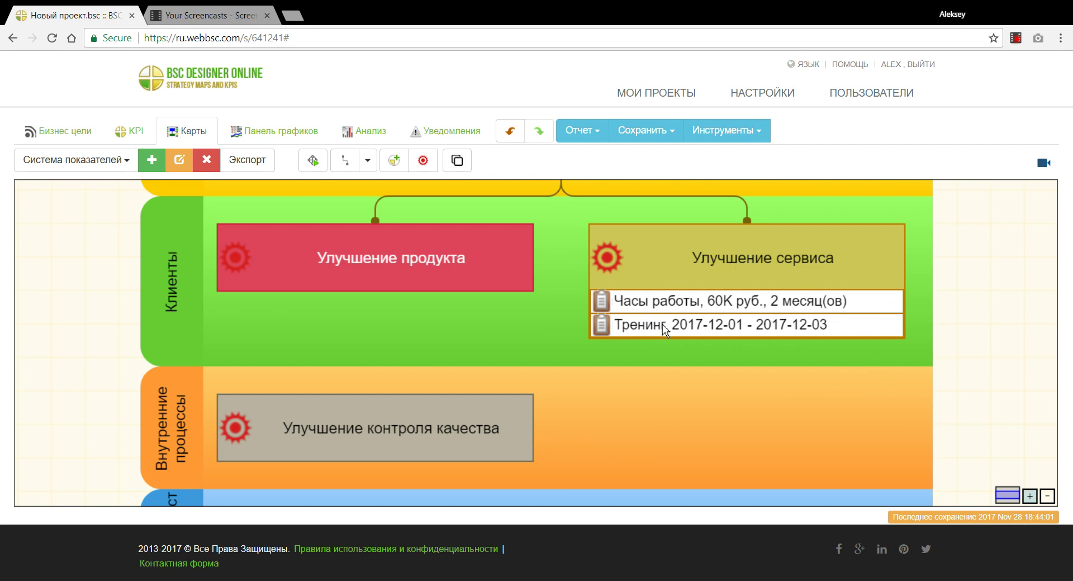
Add a third initiative named «Что-то ещё» to the goal «Улучшение сервиса», save it and check it on the strategy map
left_click(64, 132)
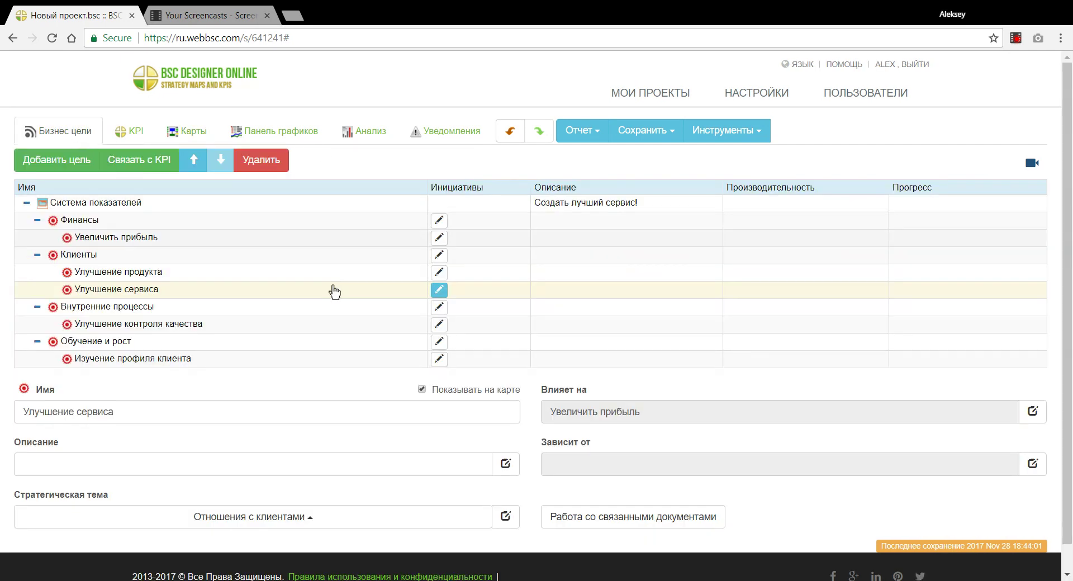
left_click(444, 292)
left_click(291, 224)
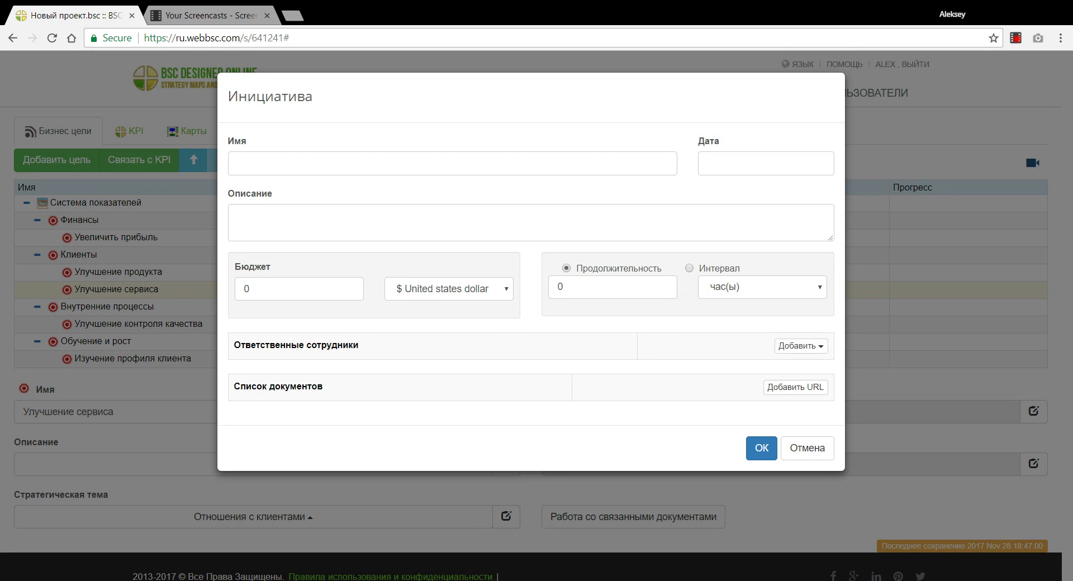
left_click(237, 163)
type("Что-то ещё")
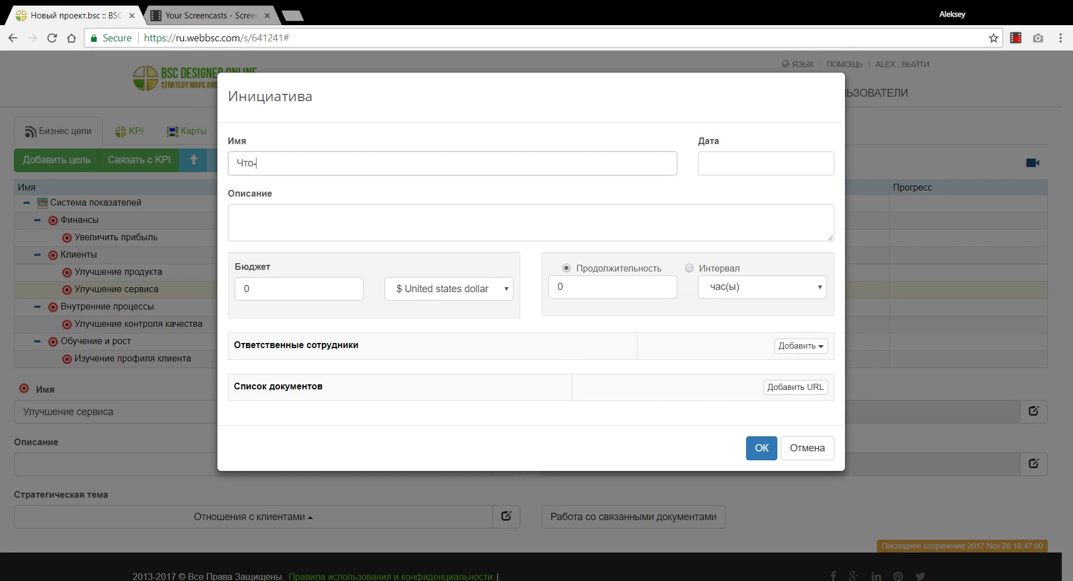
left_click(762, 448)
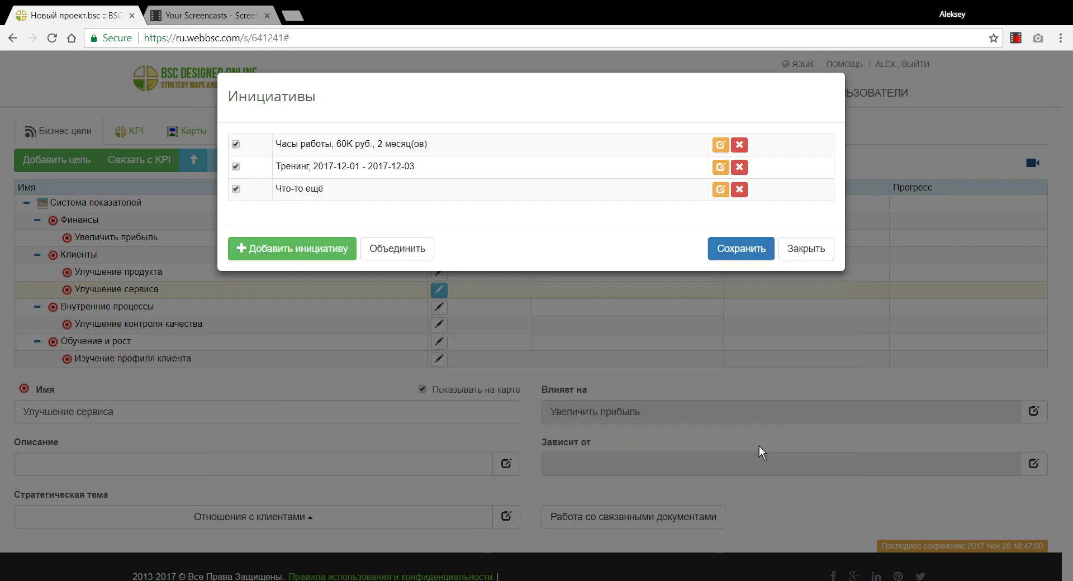
left_click(714, 244)
left_click(188, 132)
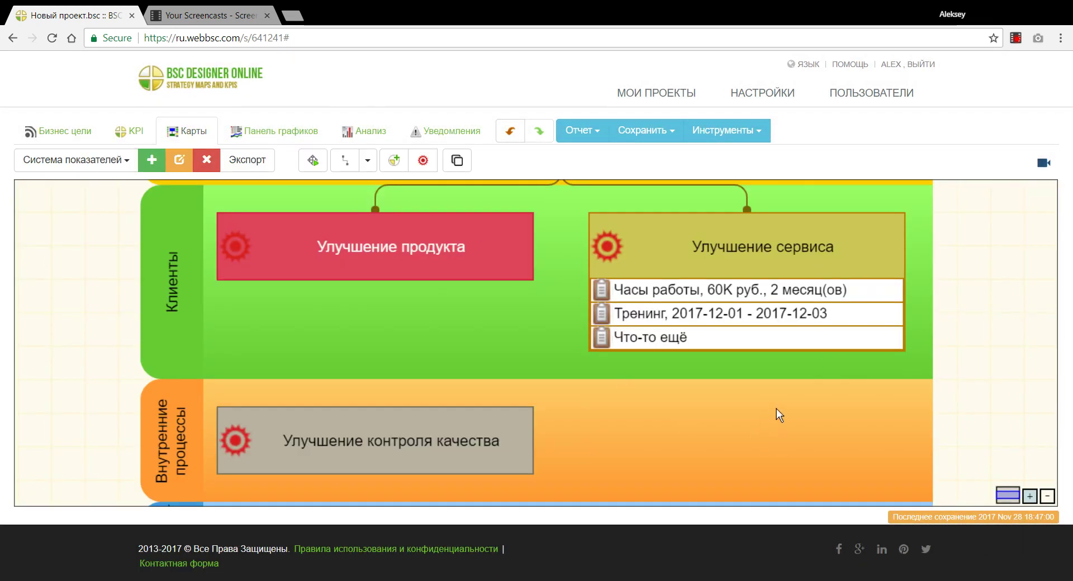
Hide the initiatives «Тренинг» and «Что-то ещё» from the map, save the list and check the strategy map
left_click(84, 132)
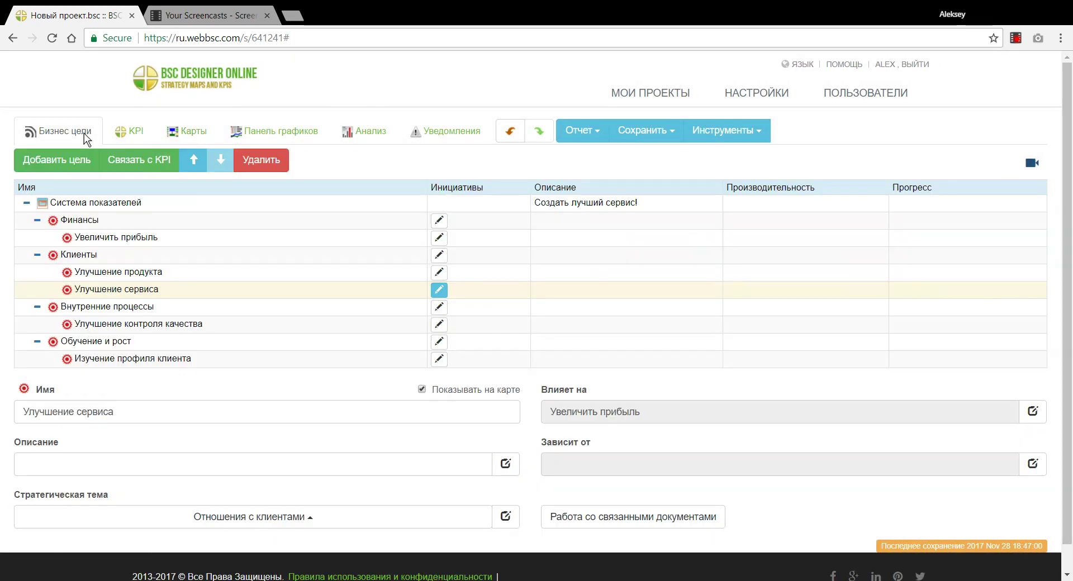
left_click(439, 290)
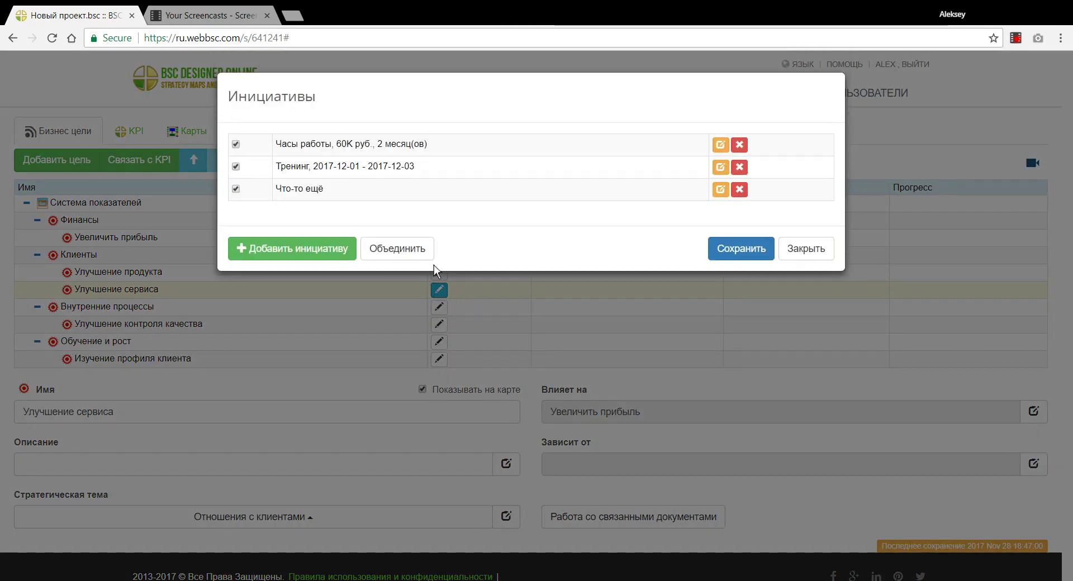
left_click(239, 188)
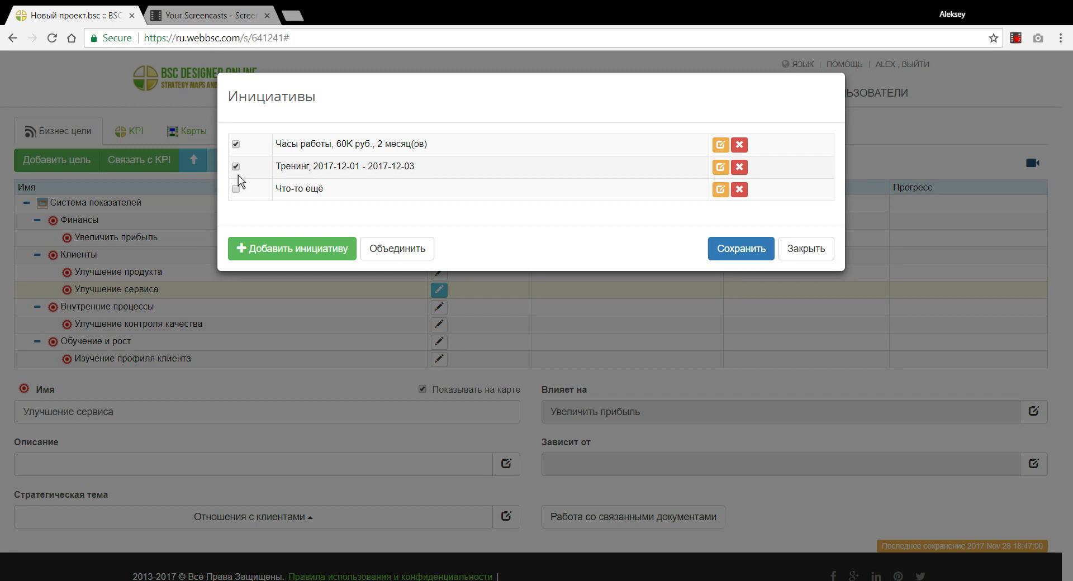
left_click(236, 167)
left_click(738, 249)
left_click(185, 131)
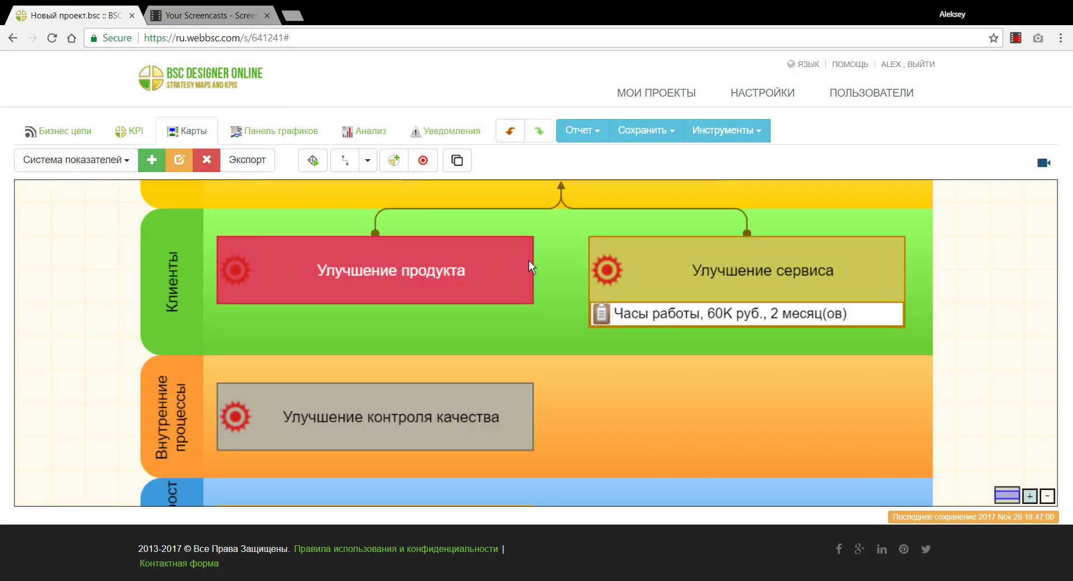
Assign the alerts test account to «Часы работы» as responsible employee with the added-initiative notification, and close the initiatives list without saving
left_click(33, 131)
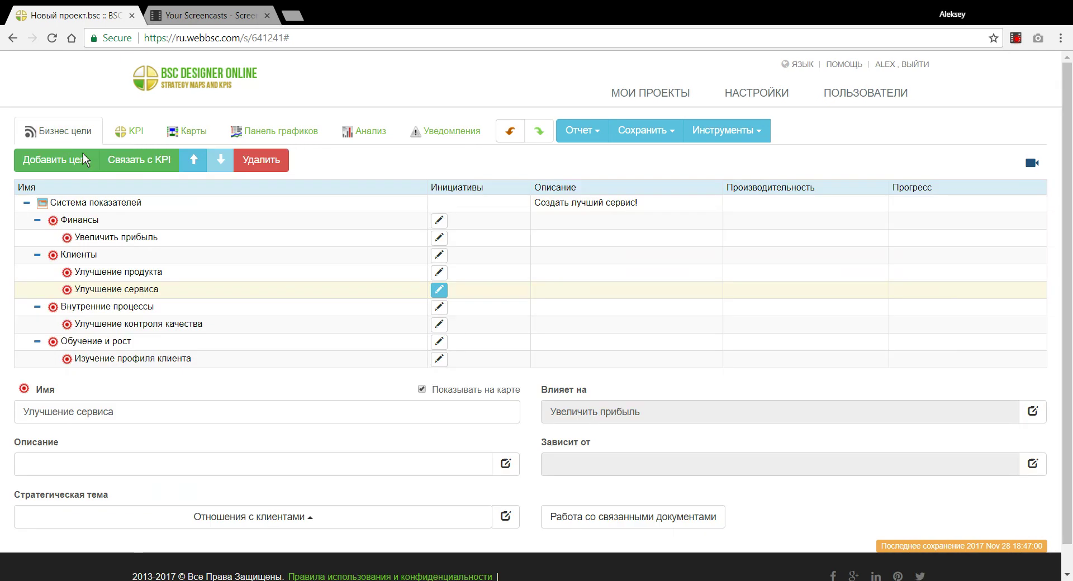
left_click(445, 298)
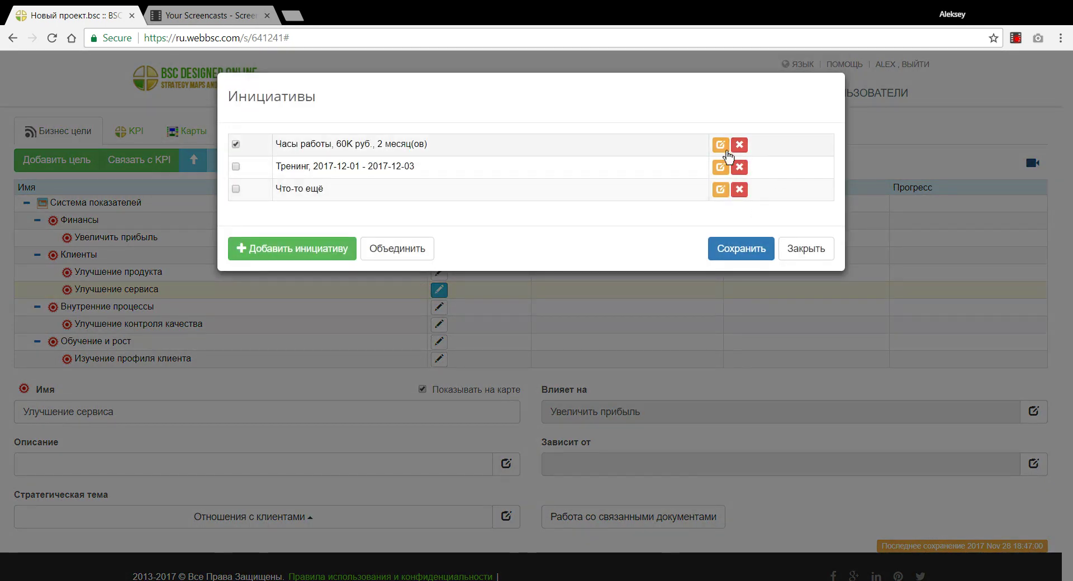
left_click(717, 138)
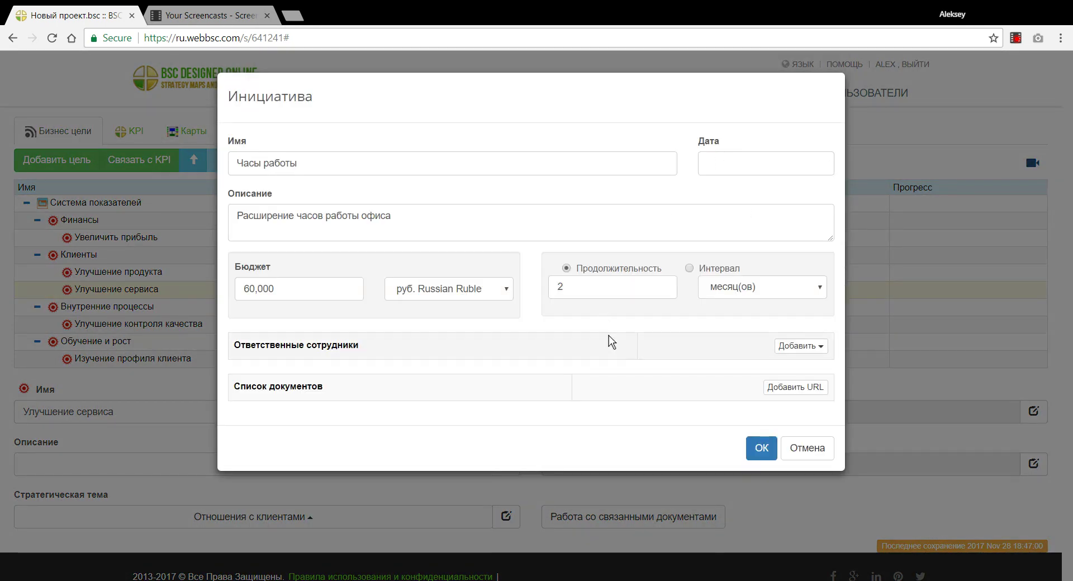
left_click(823, 349)
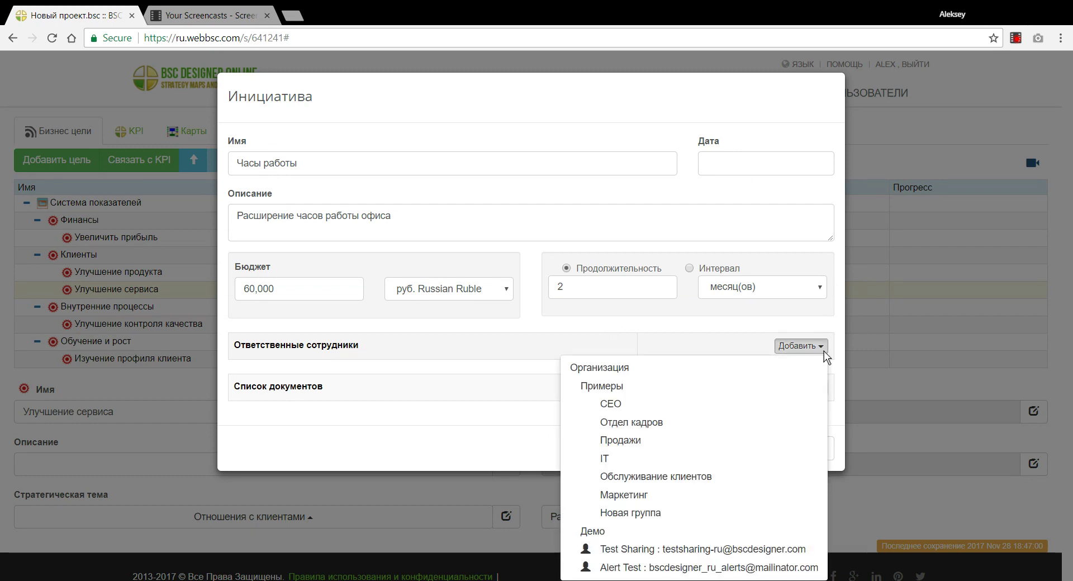
left_click(781, 566)
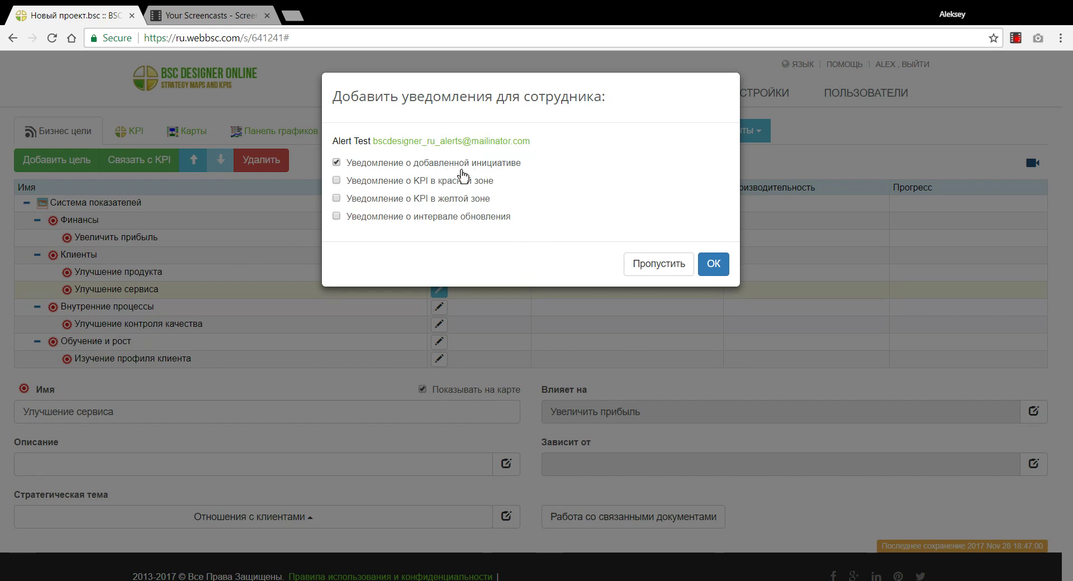
left_click(716, 265)
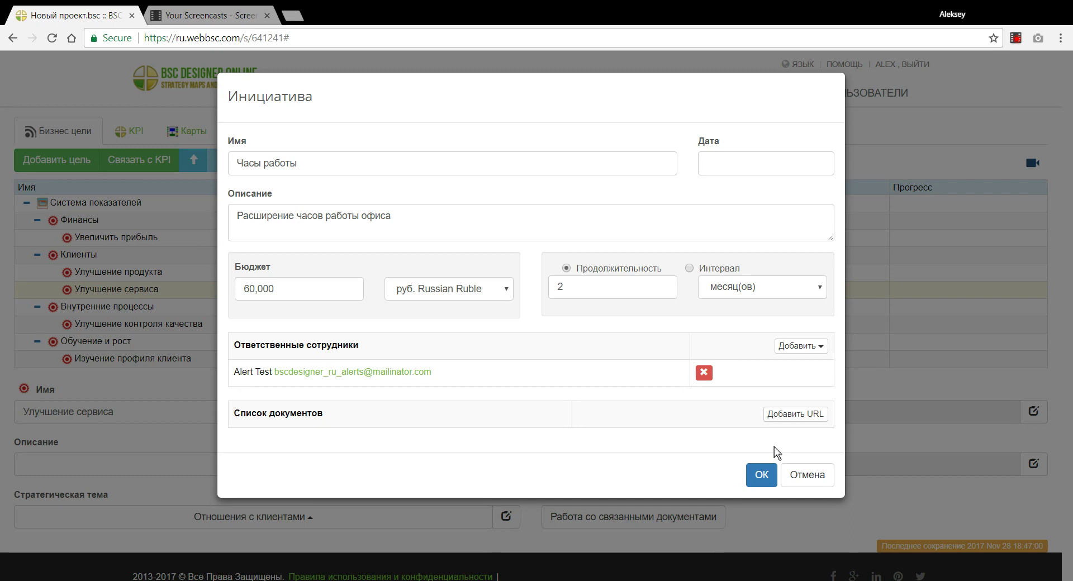
left_click(769, 476)
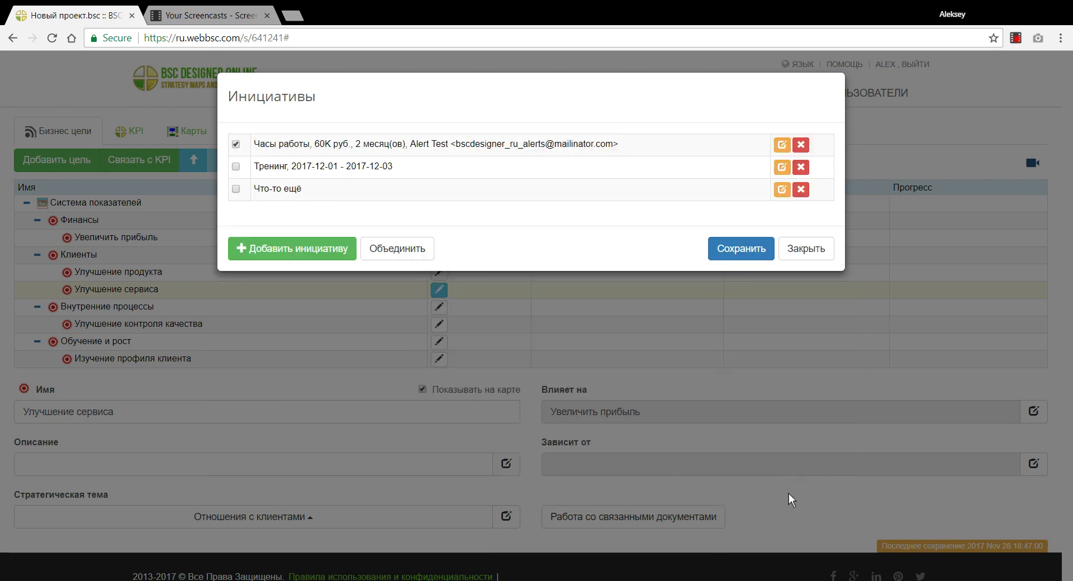
left_click(799, 255)
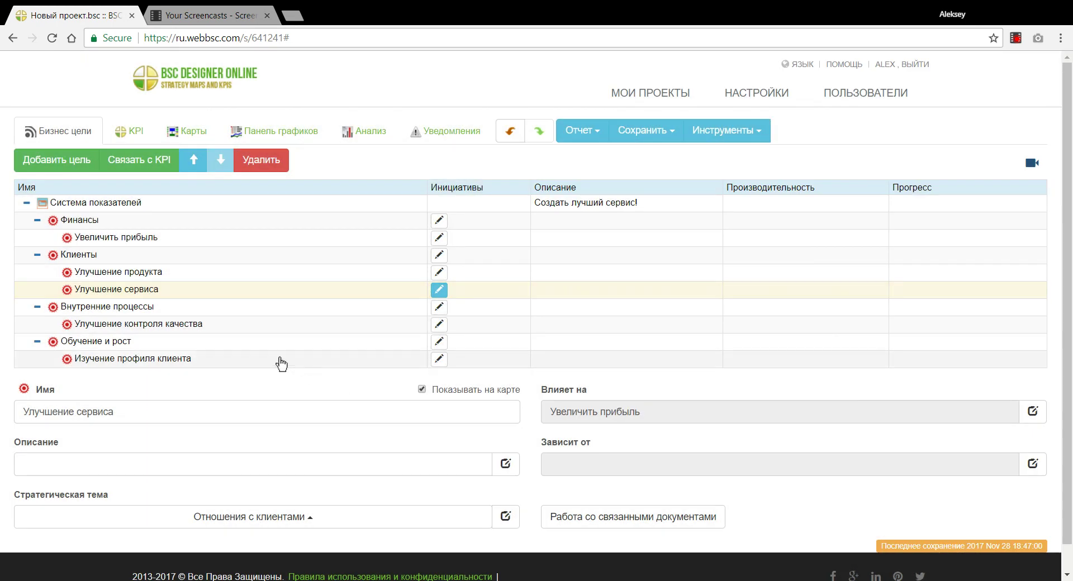
Start a new initiative named «Анкетирование» for the business goal «Изучение профиля клиента»
left_click(186, 363)
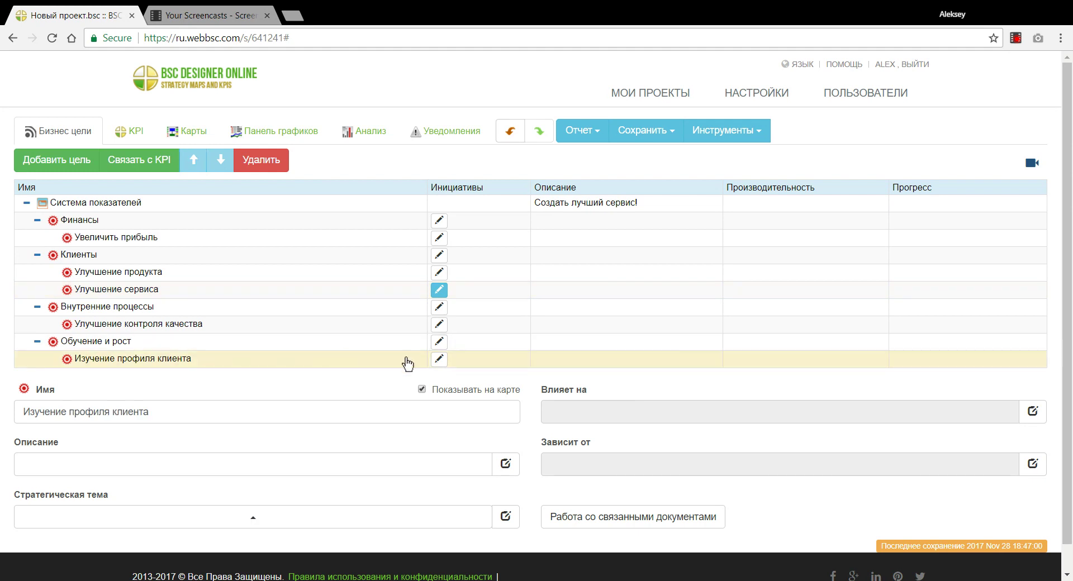
left_click(440, 361)
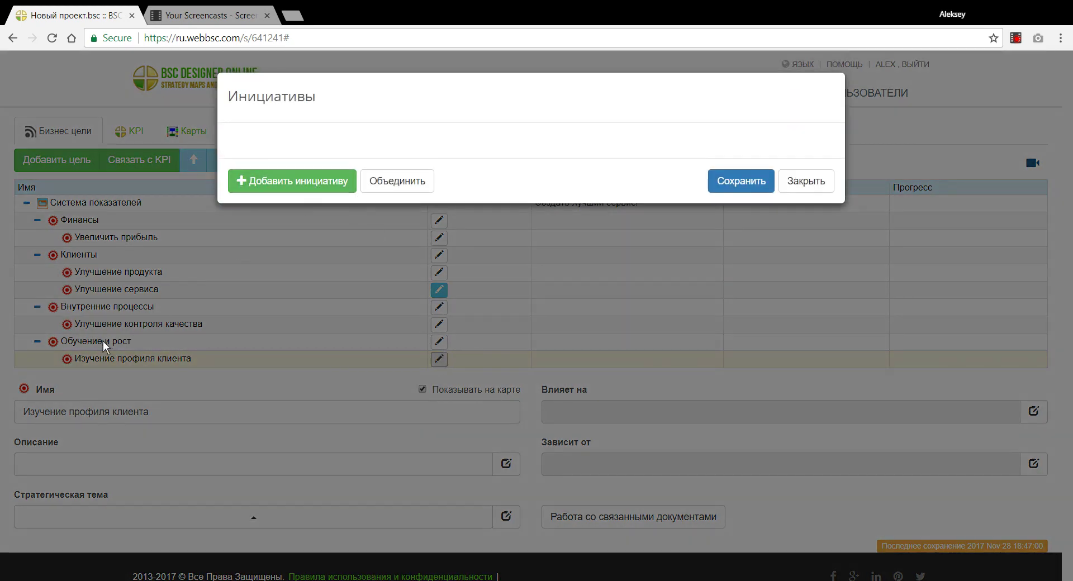
left_click(322, 187)
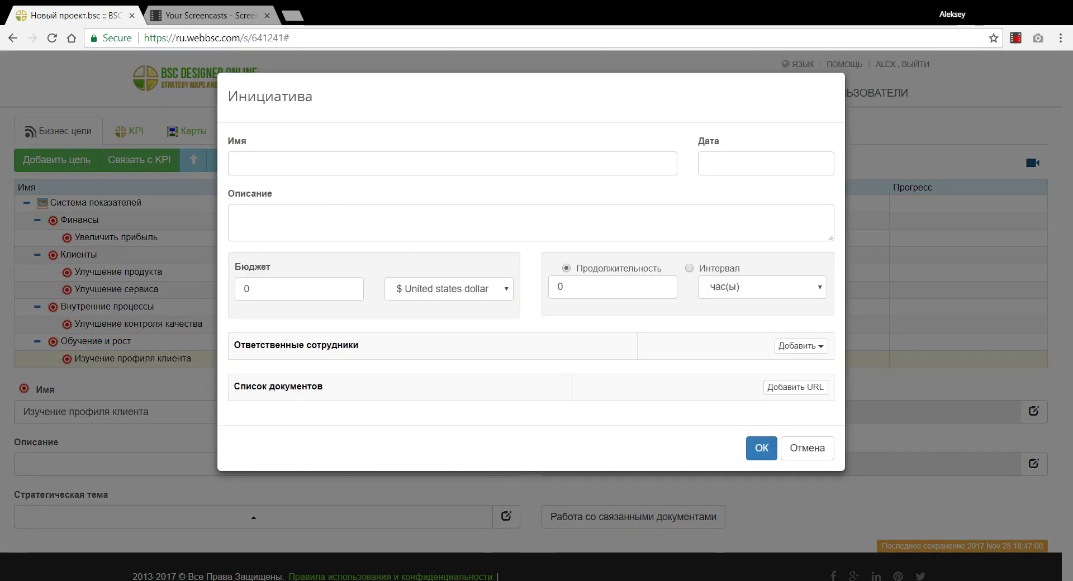
type("Анке")
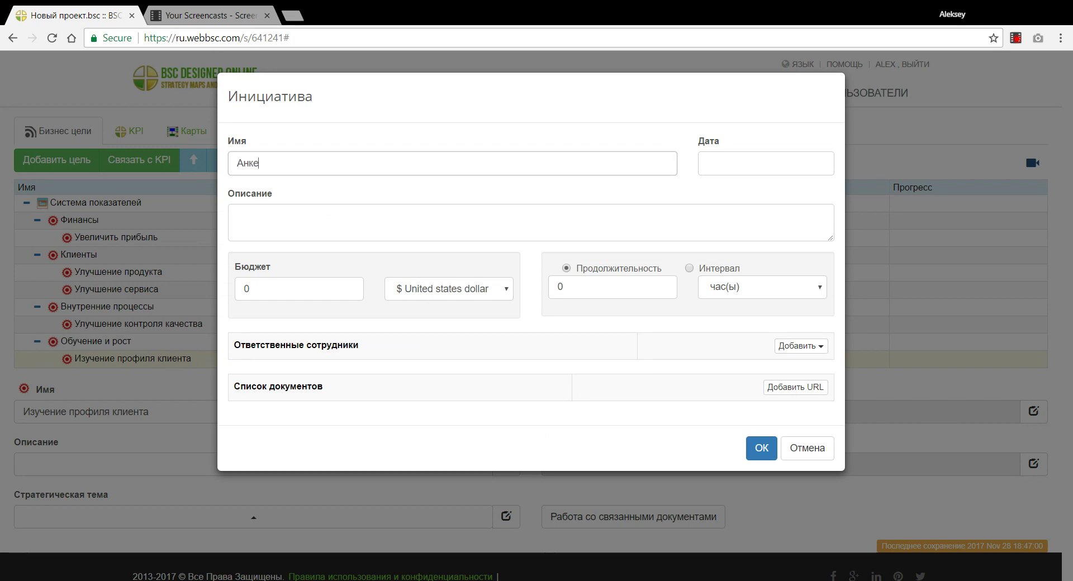
type("тирование")
key("BackSpace")
key("BackSpace")
type("ие")
Give the «Анкетирование» initiative a budget of 15000 Russian rubles and a duration of 1 month, and confirm it
left_click(365, 211)
left_click(282, 293)
type("15000")
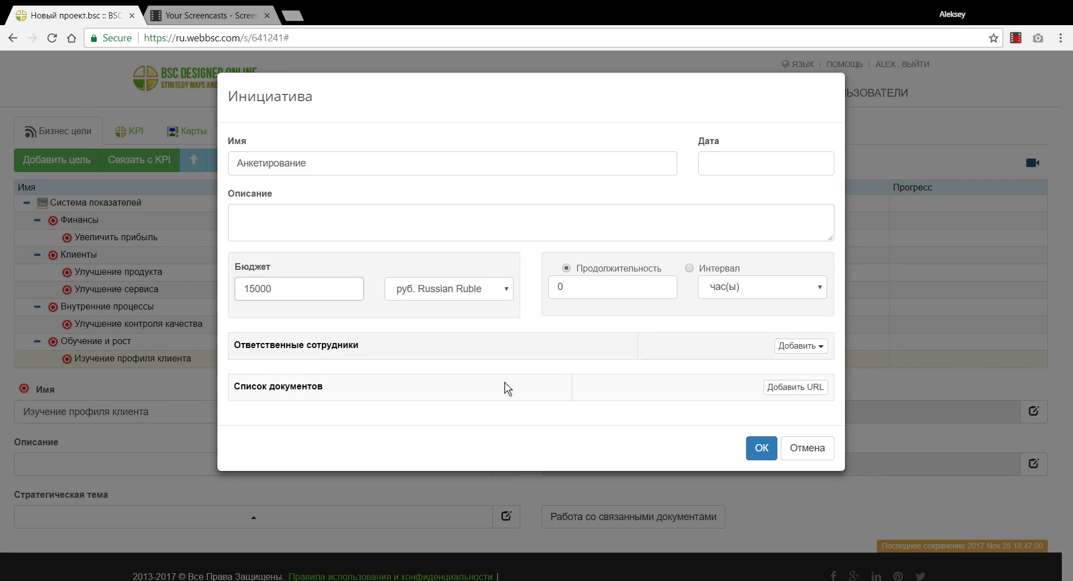
left_click(727, 287)
left_click(768, 360)
left_click(635, 291)
key("BackSpace")
type("1")
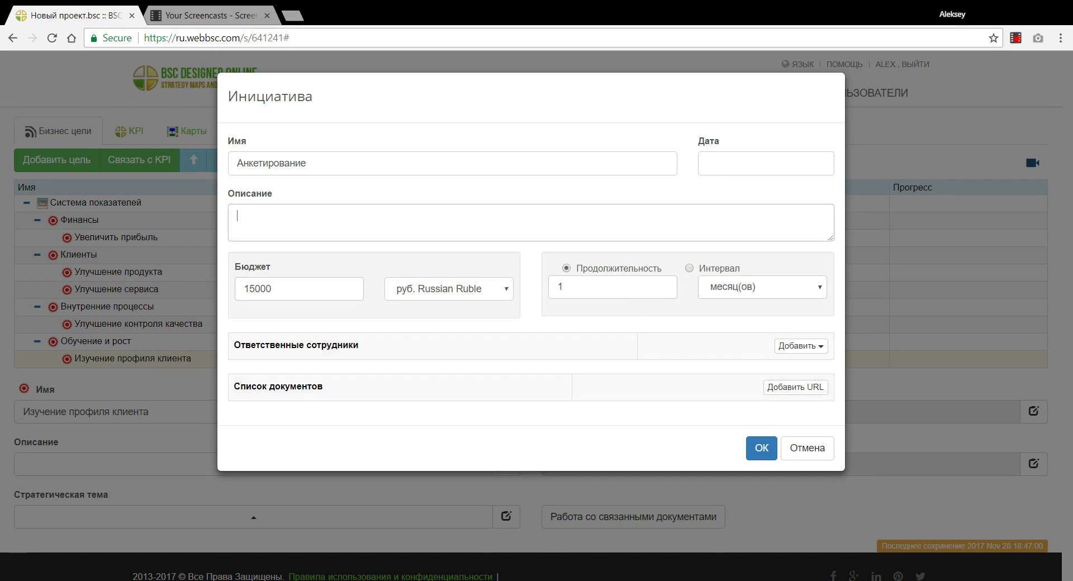
left_click(760, 447)
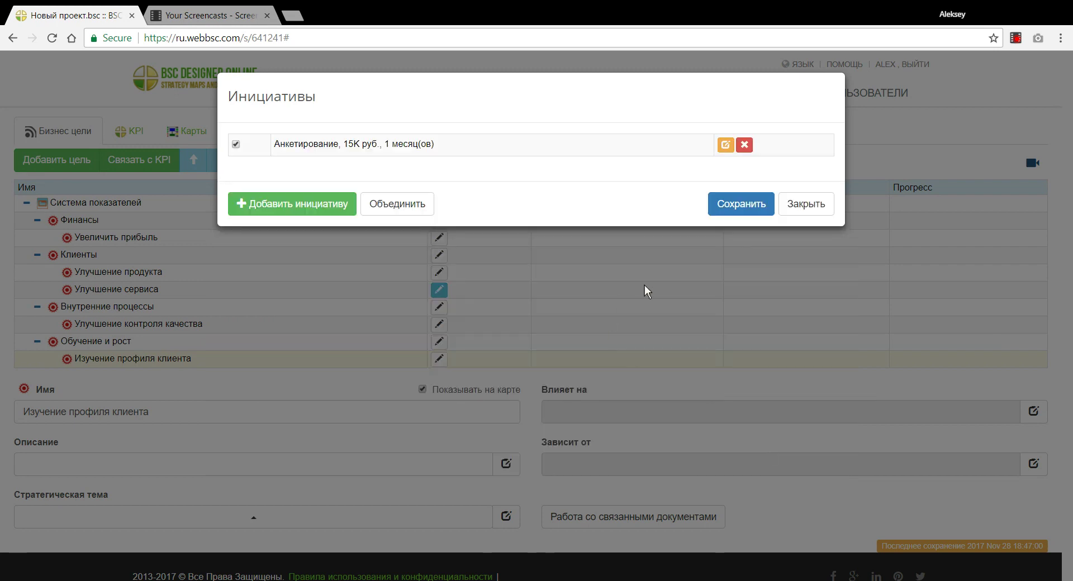
Save the initiatives list and check the initiatives of «Улучшение сервиса» and «Изучение профиля клиента» on the strategy map
left_click(741, 203)
left_click(190, 132)
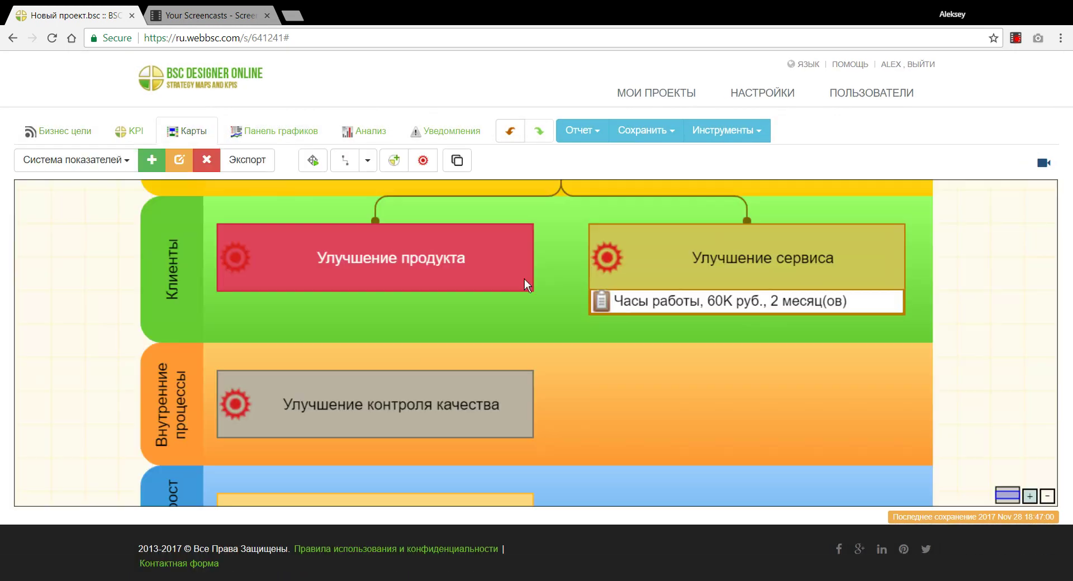
scroll(1025, 363, "down", 2)
scroll(967, 329, "down", 3)
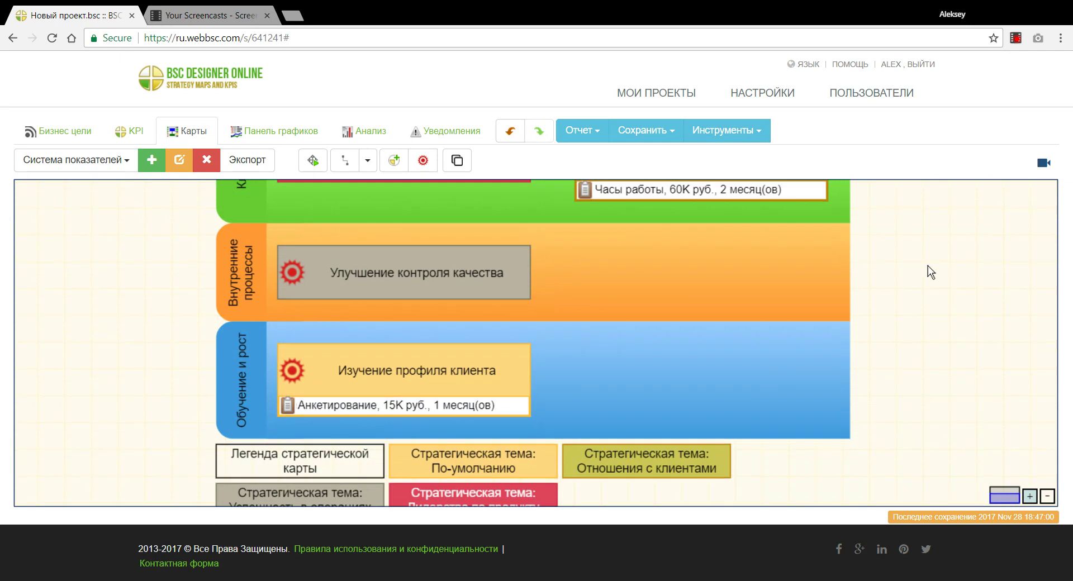
scroll(682, 394, "up", 1)
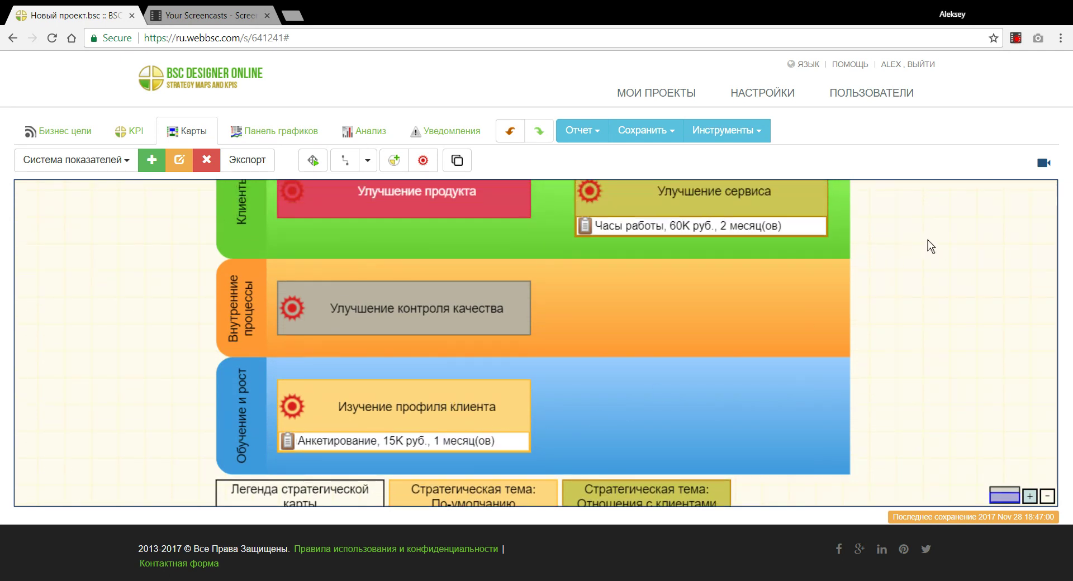
scroll(927, 245, "up", 1)
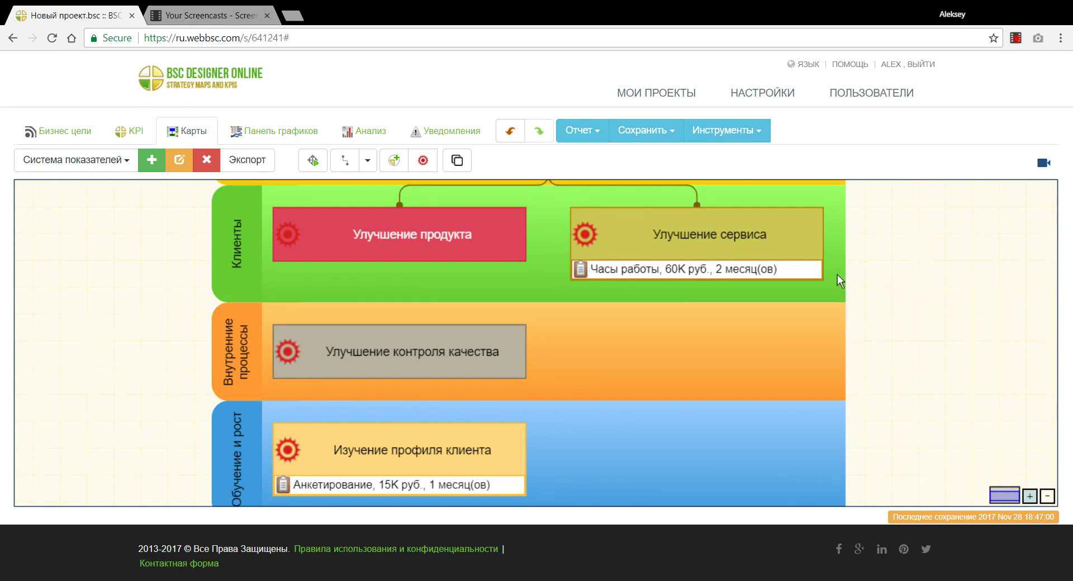
left_click(692, 269)
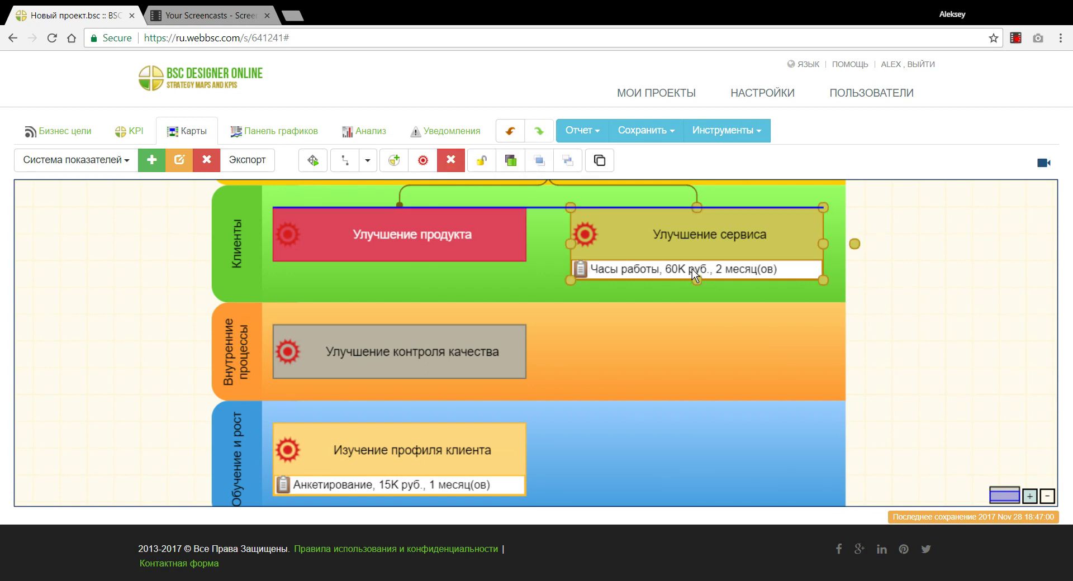
left_click(400, 489)
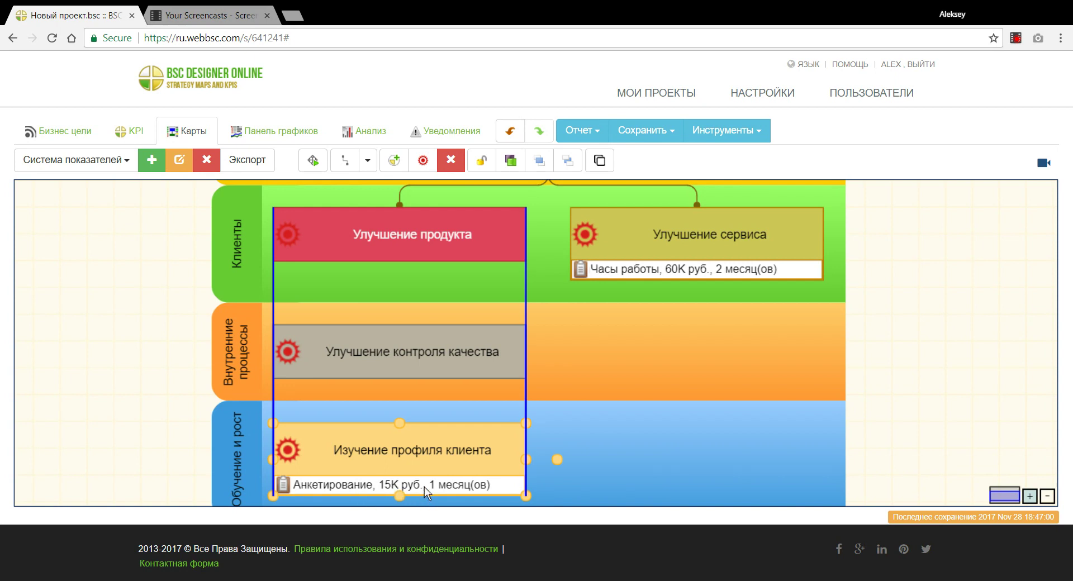
Generate the budget and duration report for the whole document with initiatives included, and open it
left_click(587, 129)
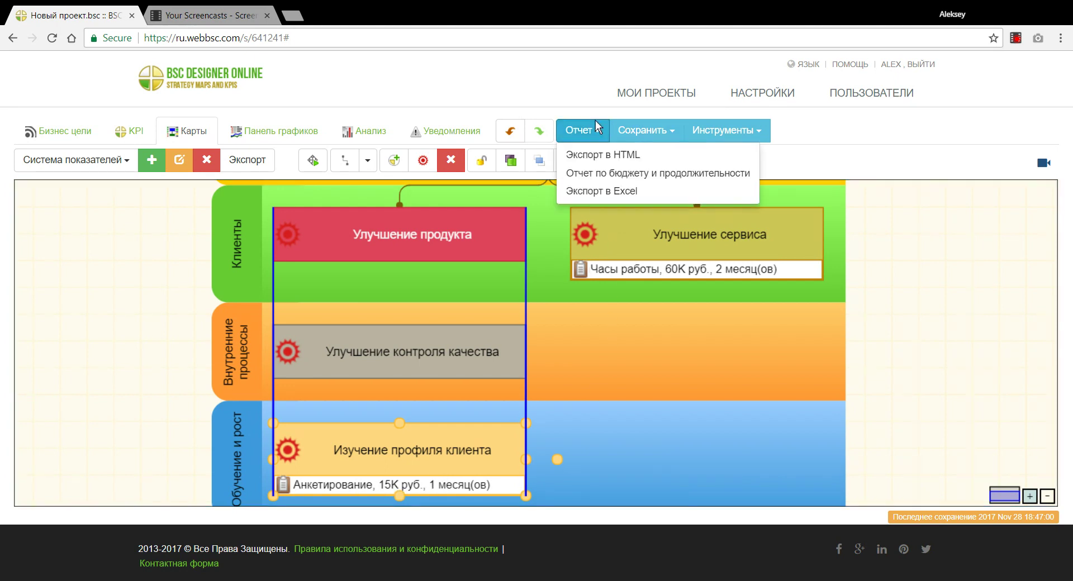
left_click(615, 175)
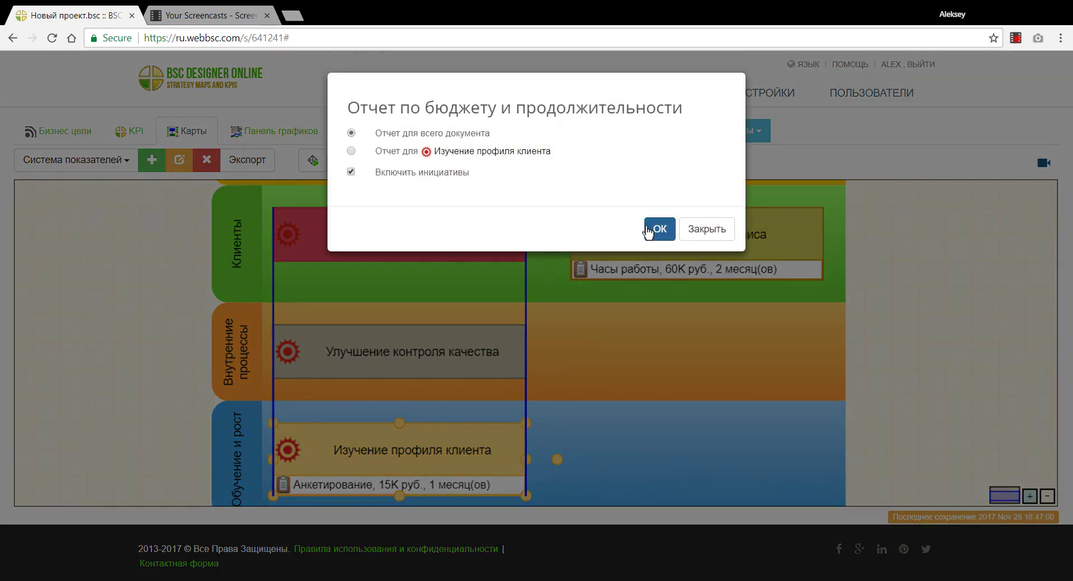
left_click(649, 229)
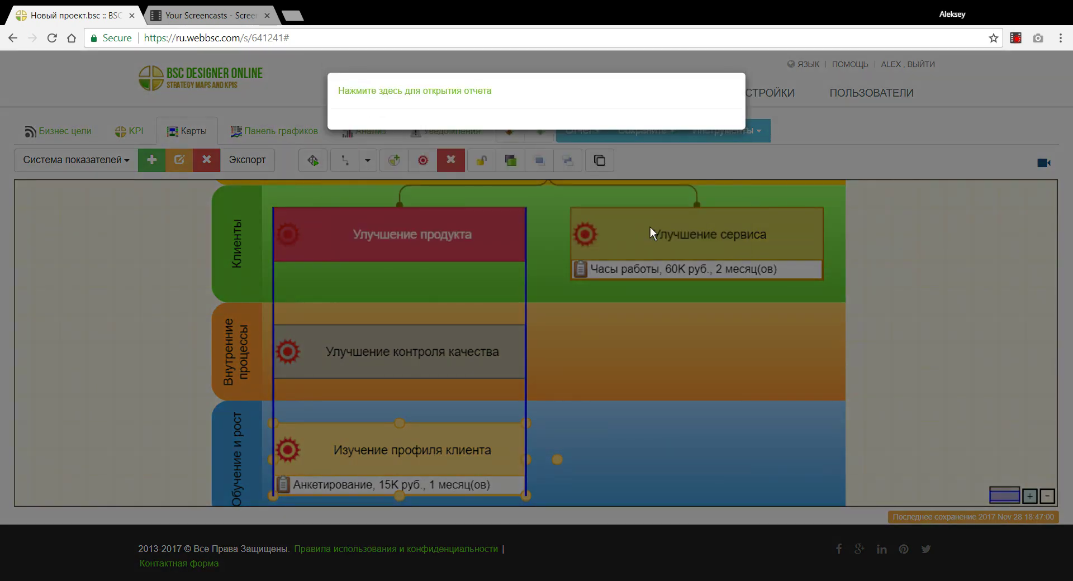
left_click(462, 91)
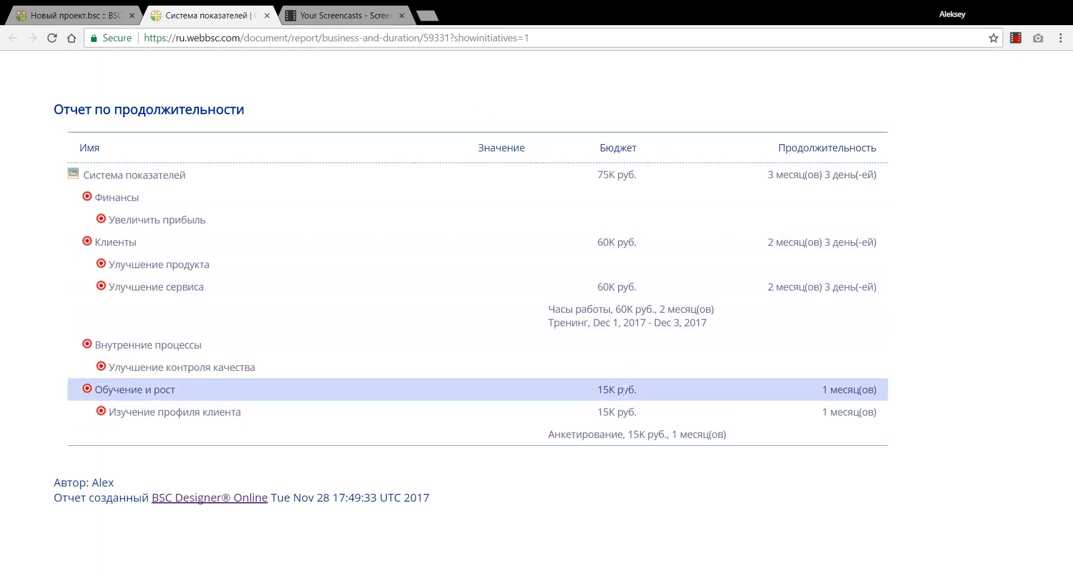
Examine the report's budgets and durations for «Изучение профиля клиента», «Улучшение сервиса» and the whole «Система показателей»
left_click_drag(599, 409, 656, 410)
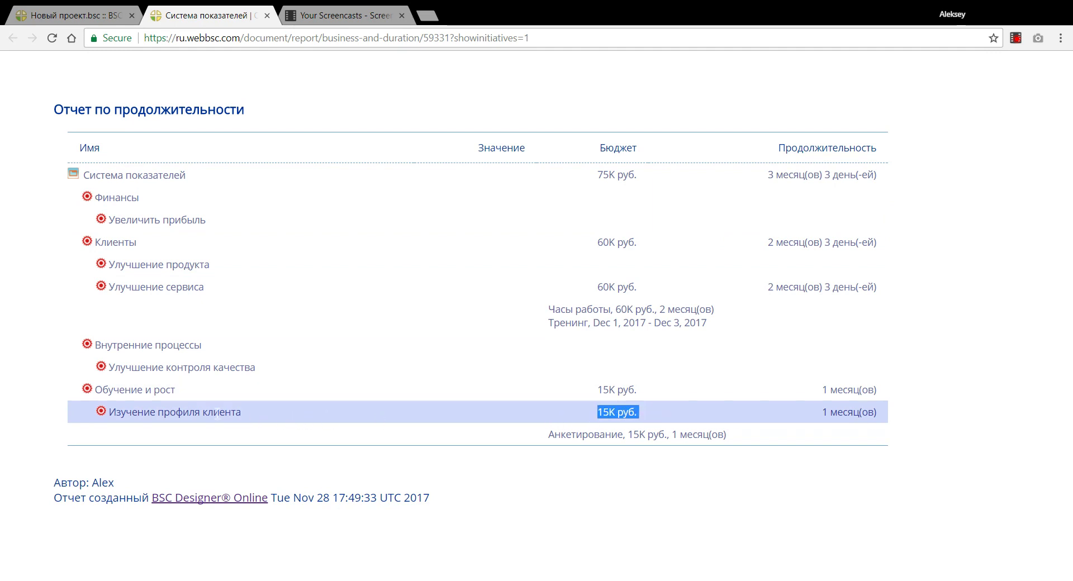
left_click_drag(109, 412, 238, 409)
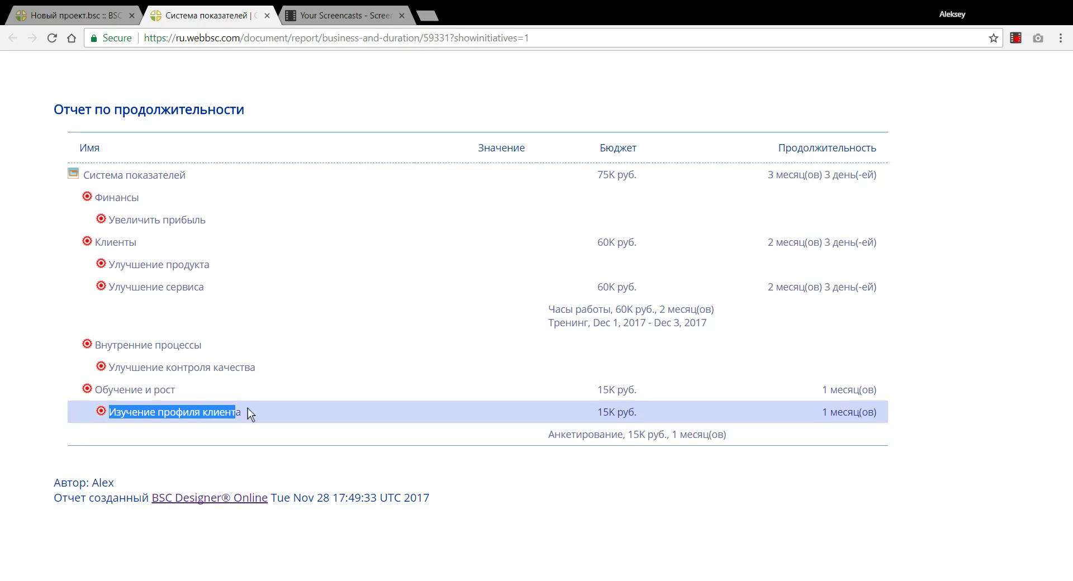
left_click_drag(648, 421, 595, 414)
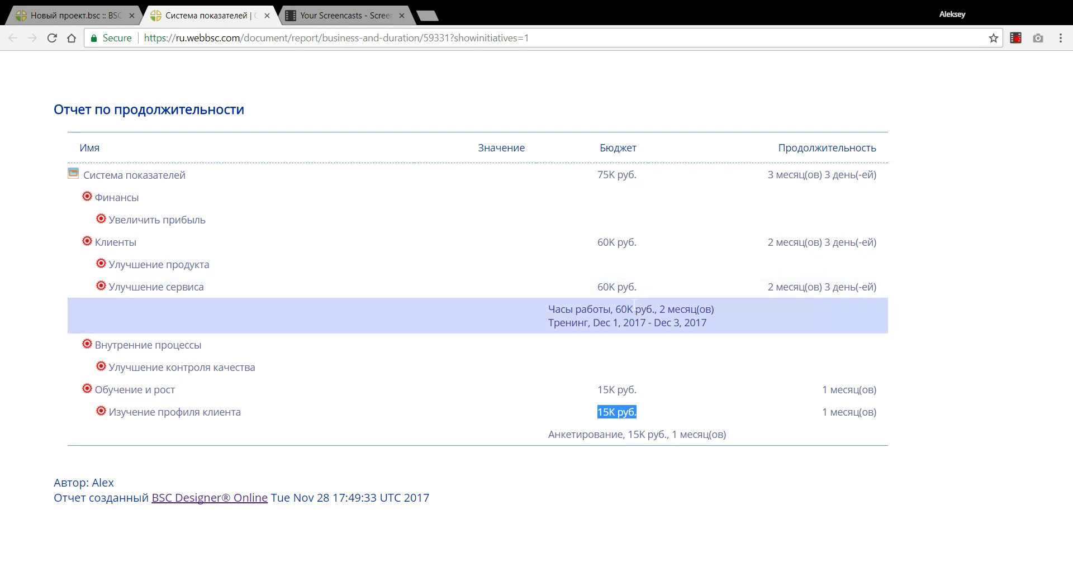
left_click_drag(638, 290, 596, 289)
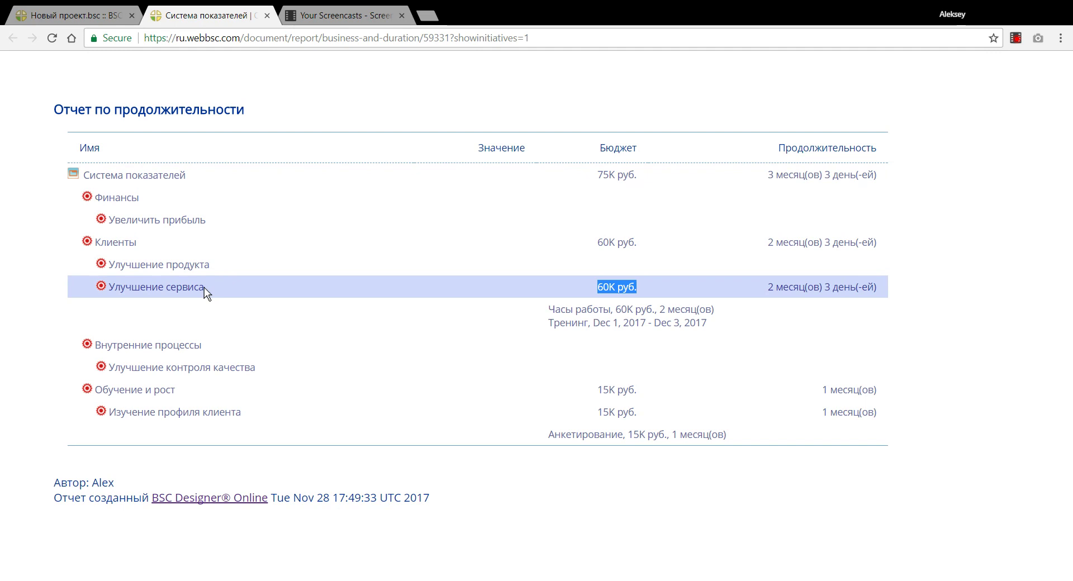
left_click_drag(602, 323, 732, 311)
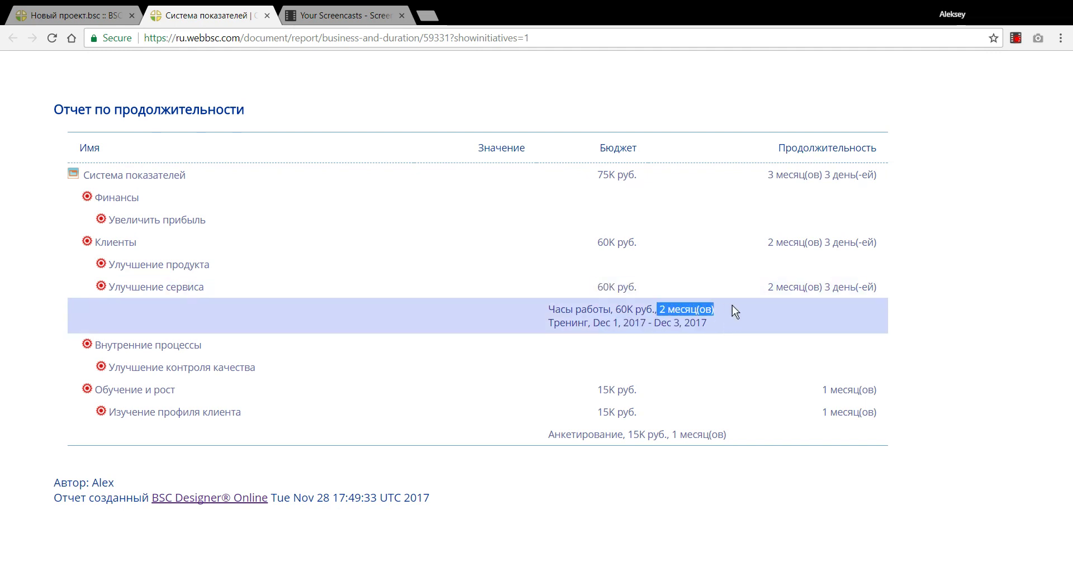
left_click_drag(877, 413, 827, 414)
left_click_drag(784, 287, 851, 288)
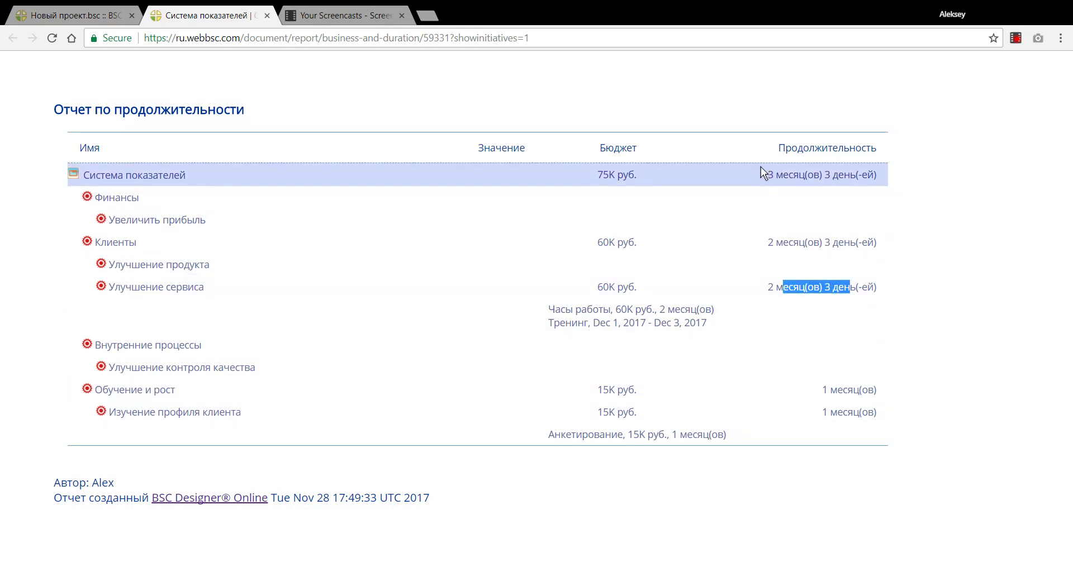
left_click_drag(768, 175, 878, 173)
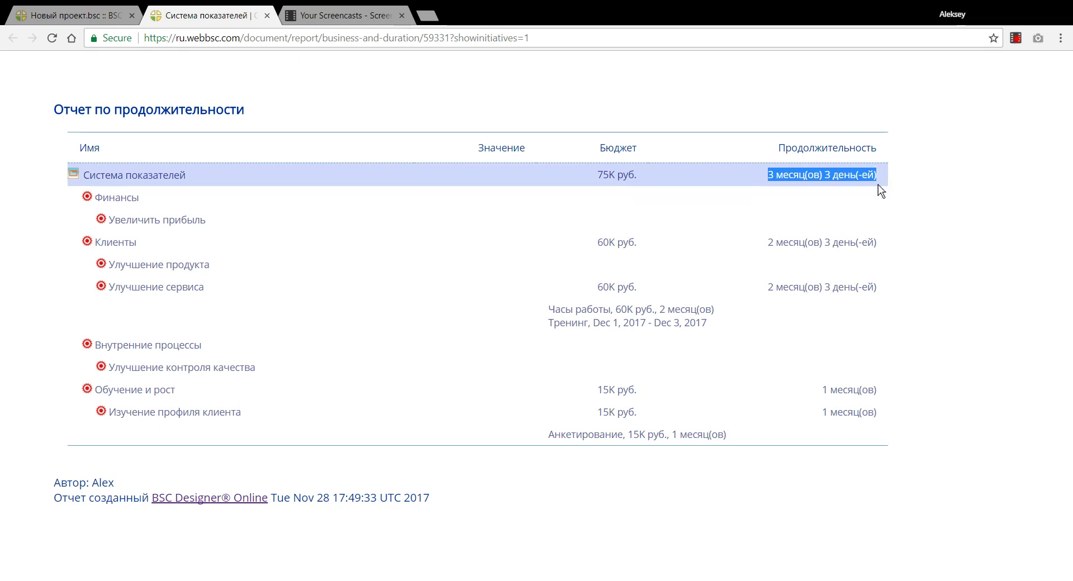
double_click(606, 175)
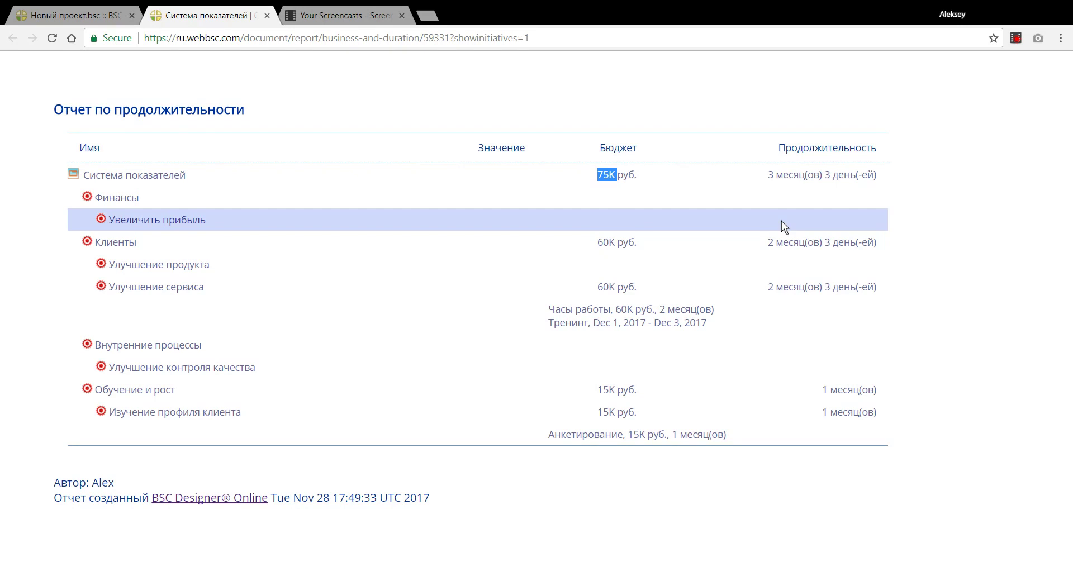
Return to the project, dismiss the report link dialog and go back from the map to the business goals list
left_click(91, 22)
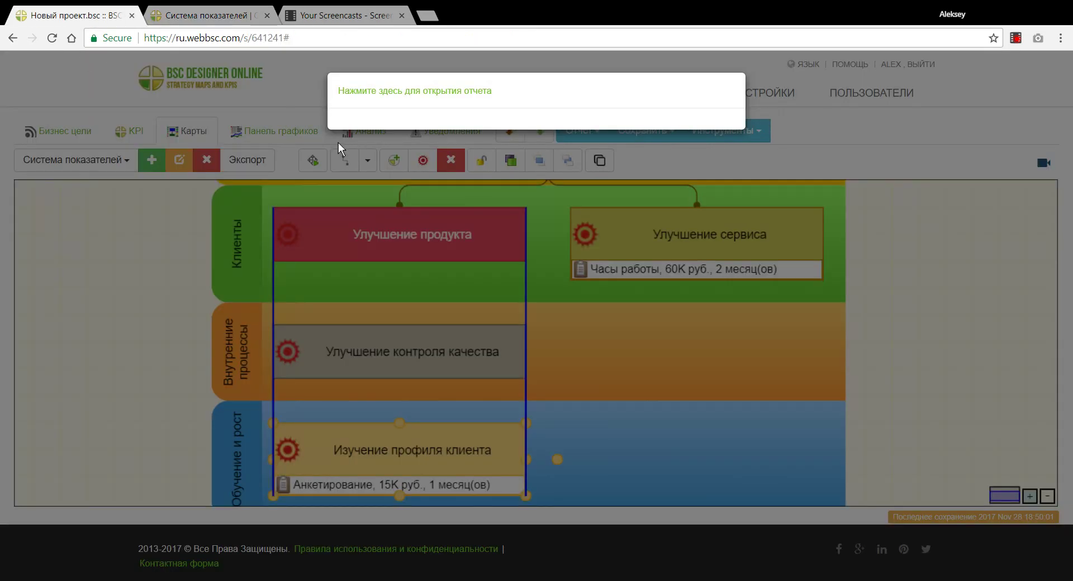
left_click(180, 259)
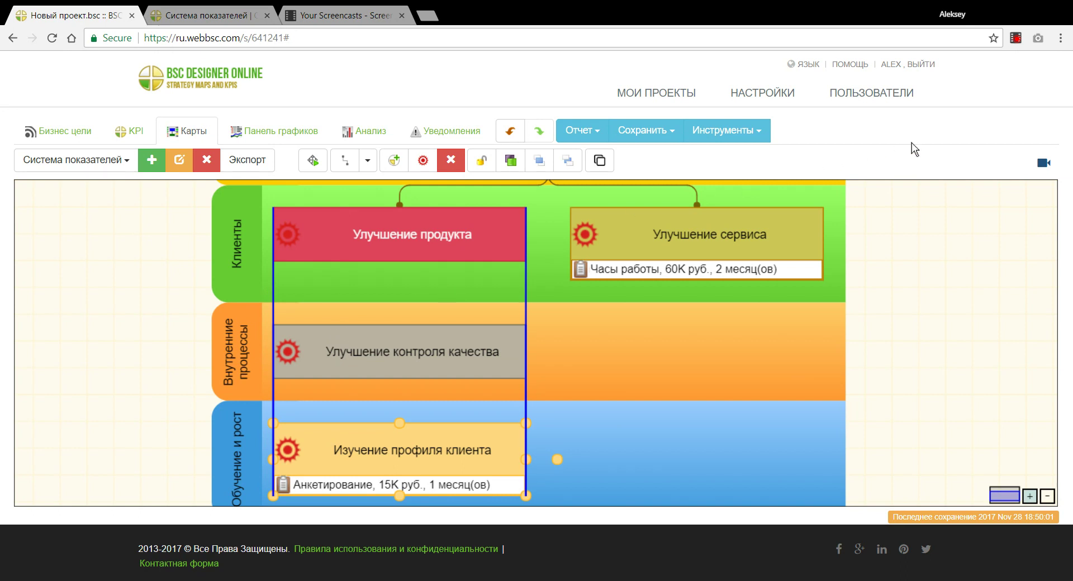
left_click(906, 244)
left_click(965, 253)
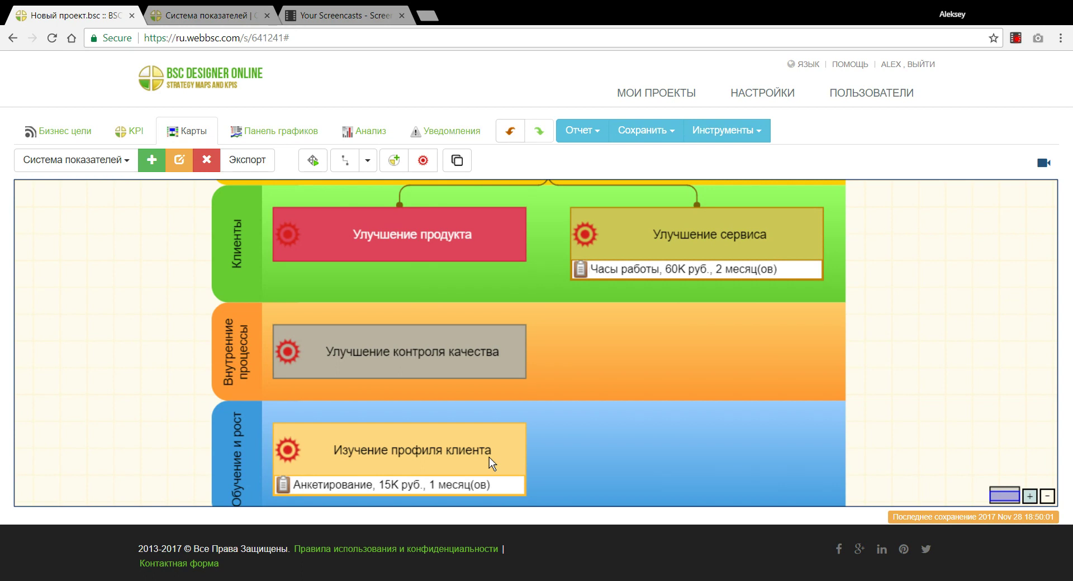
left_click(78, 132)
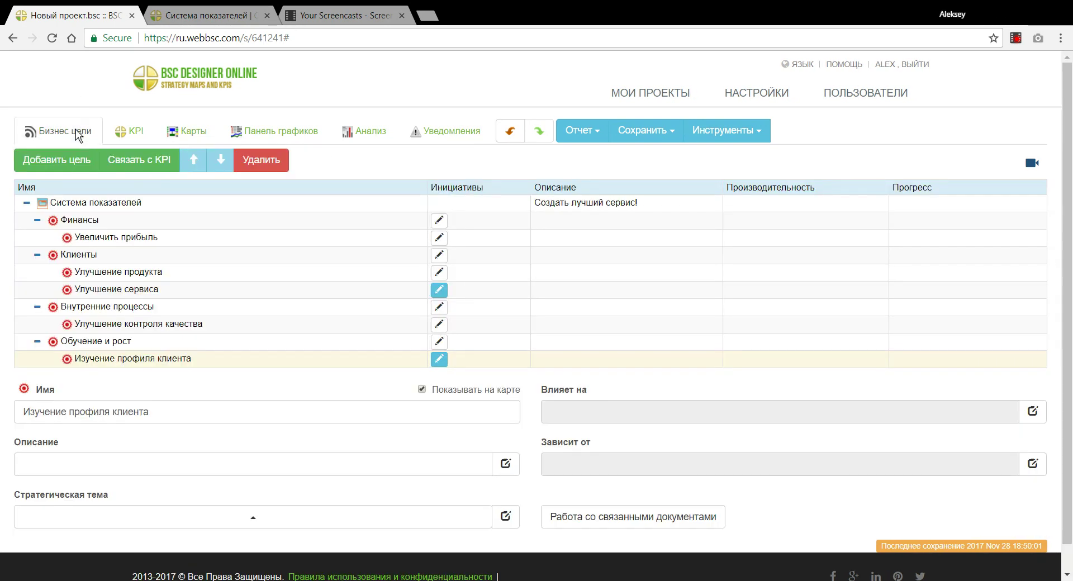